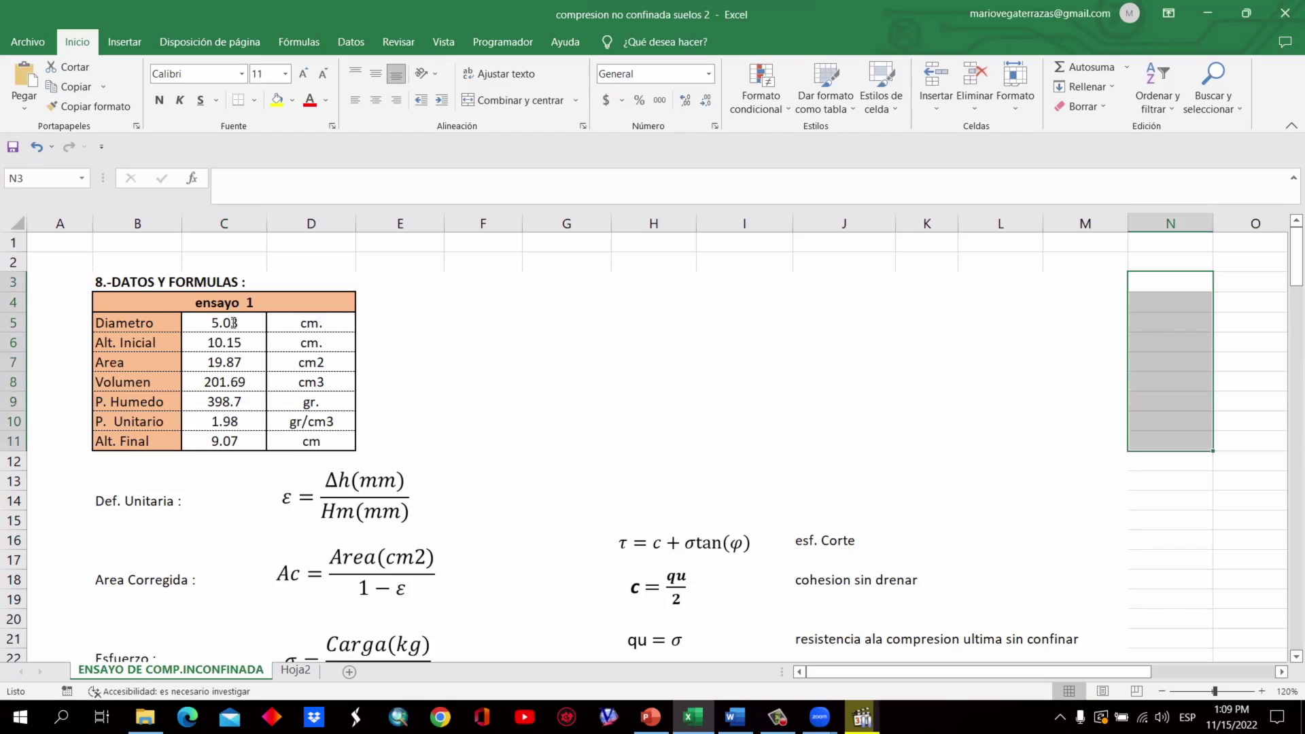
Step: Check the specimen's diameter and initial height, and inspect the formula behind the area in the ensayo 1 data table
{"action": "left_click", "coordinate": [235, 322]}
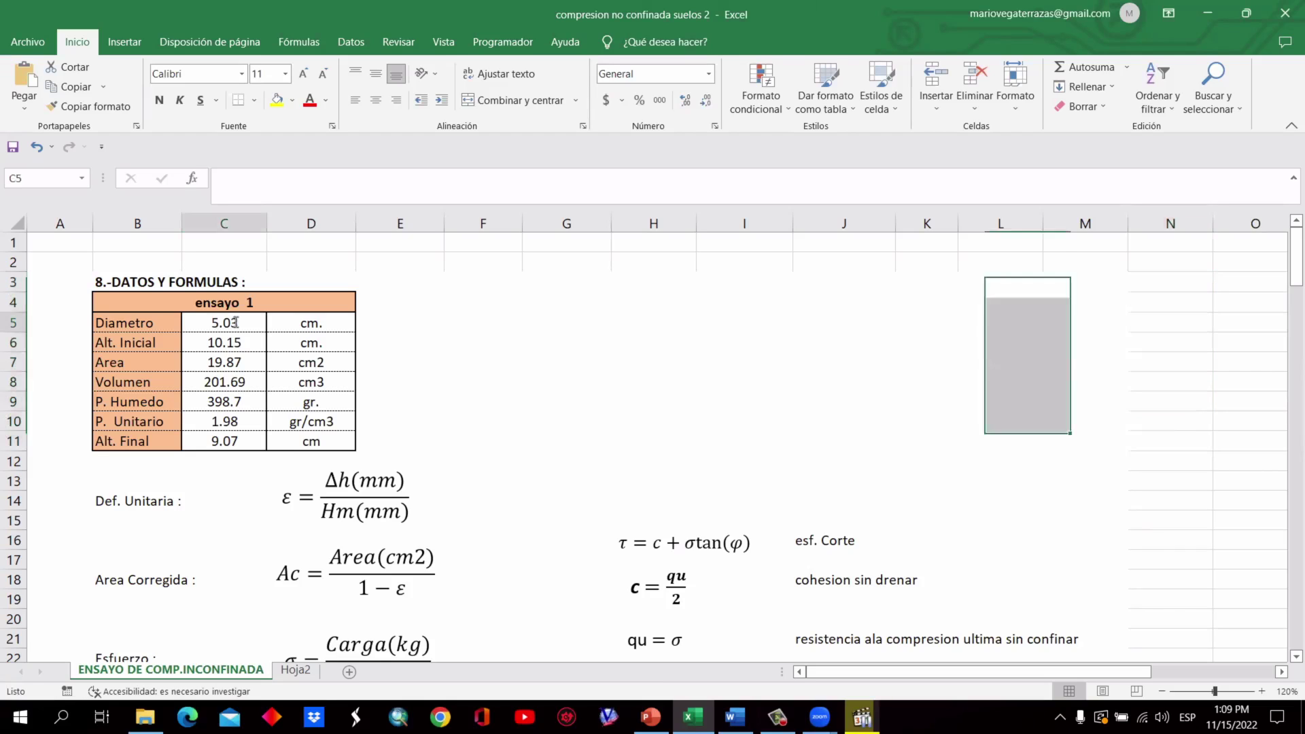
{"action": "left_click", "coordinate": [252, 342]}
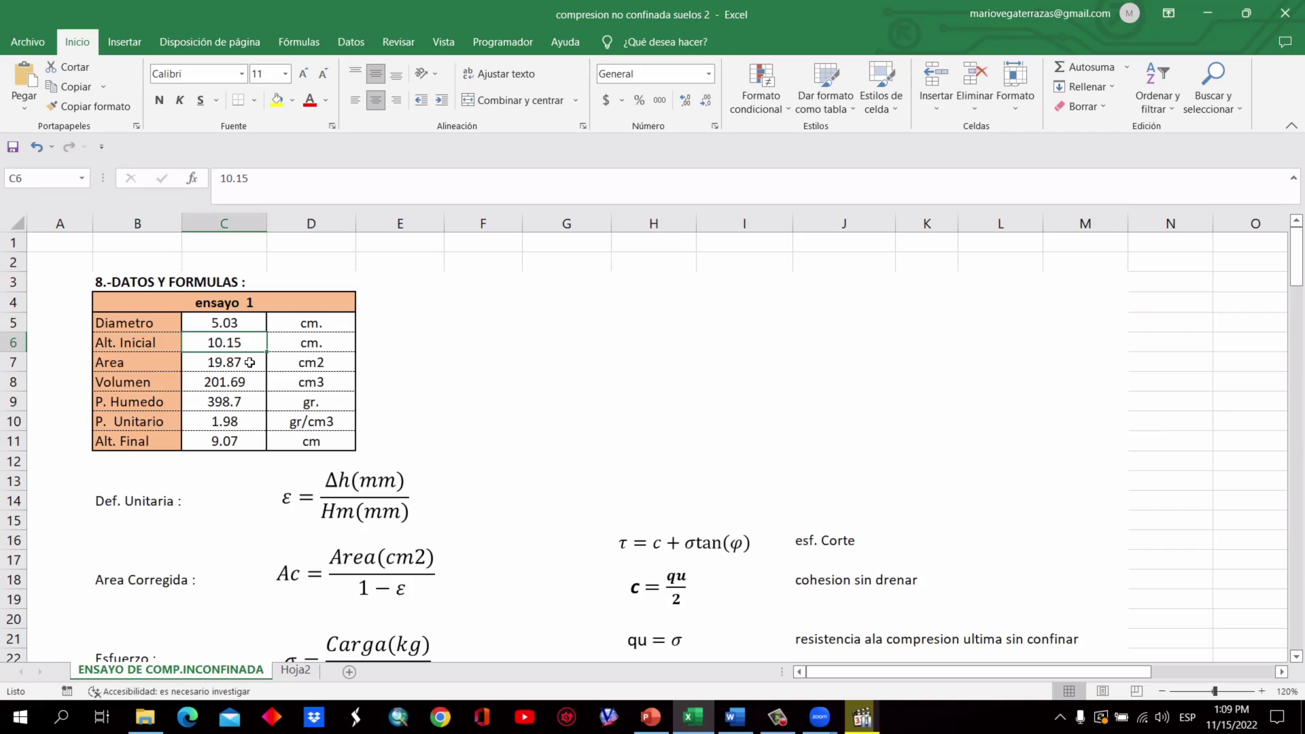
{"action": "left_click", "coordinate": [249, 362]}
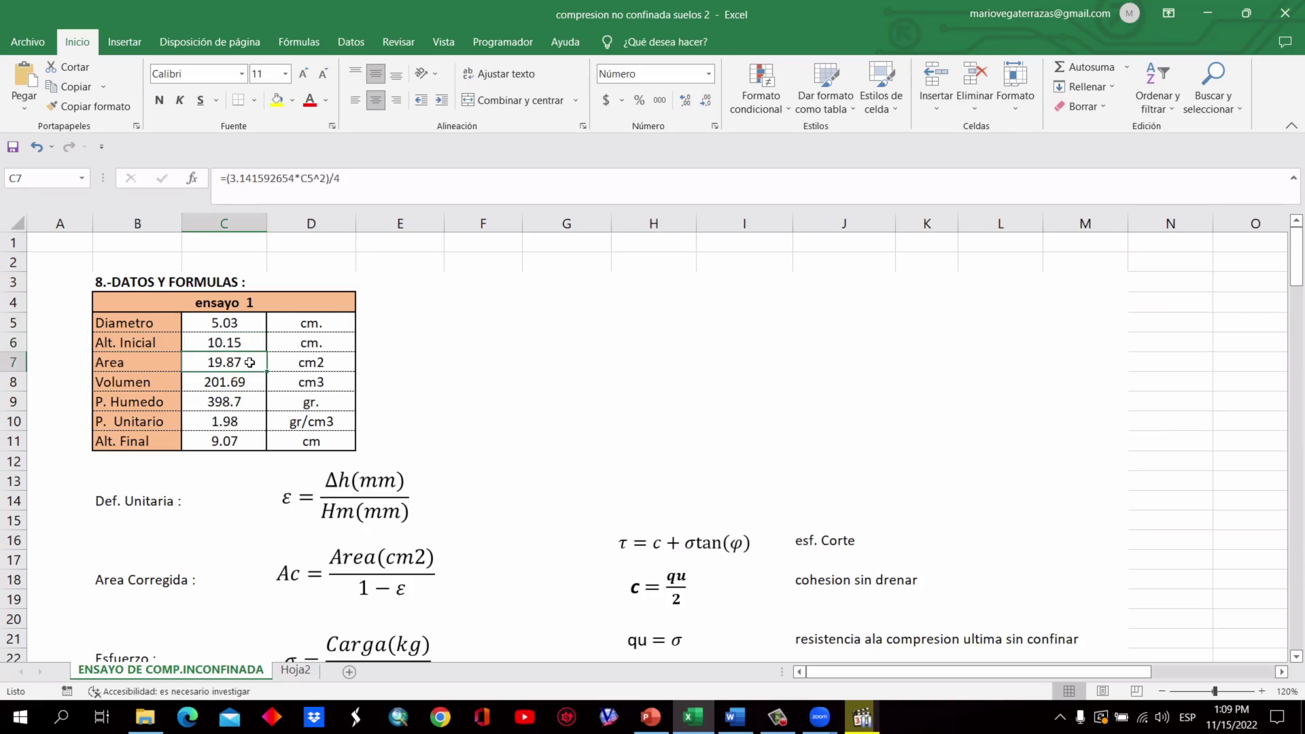
{"action": "double_click", "coordinate": [249, 362]}
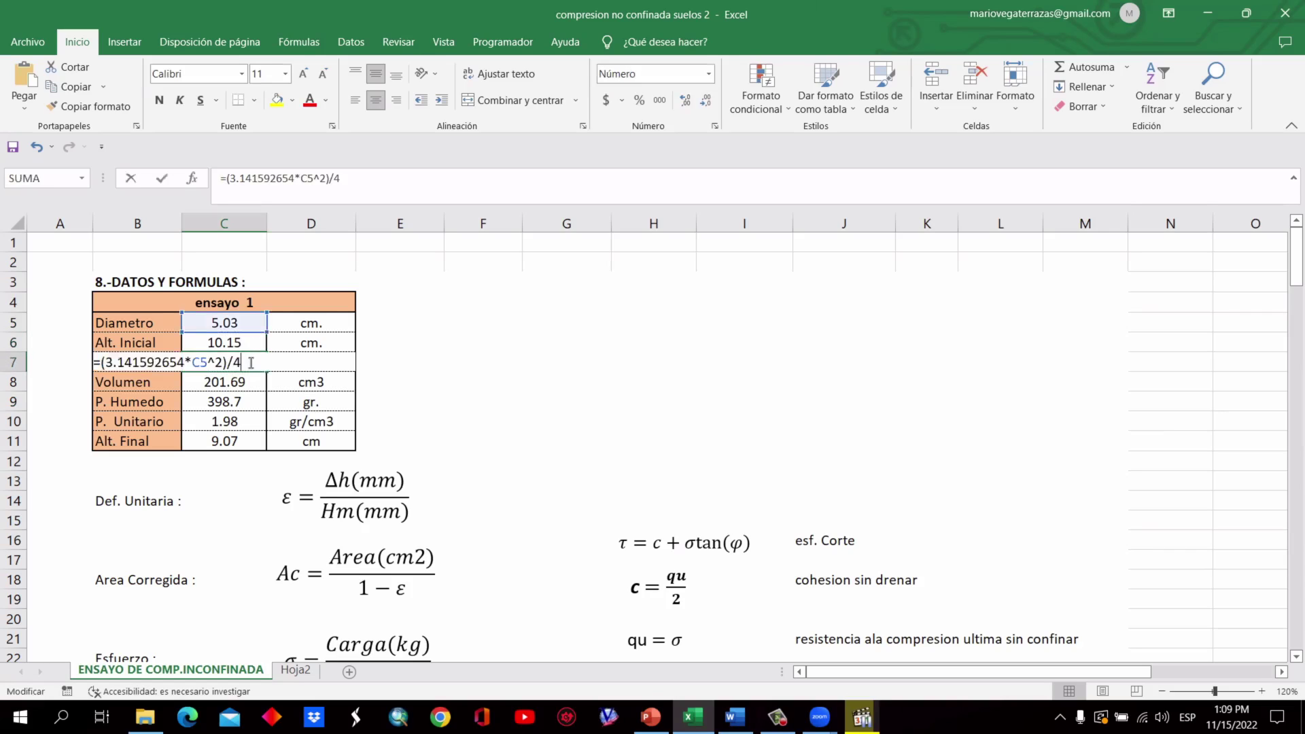
{"action": "key", "text": "Return"}
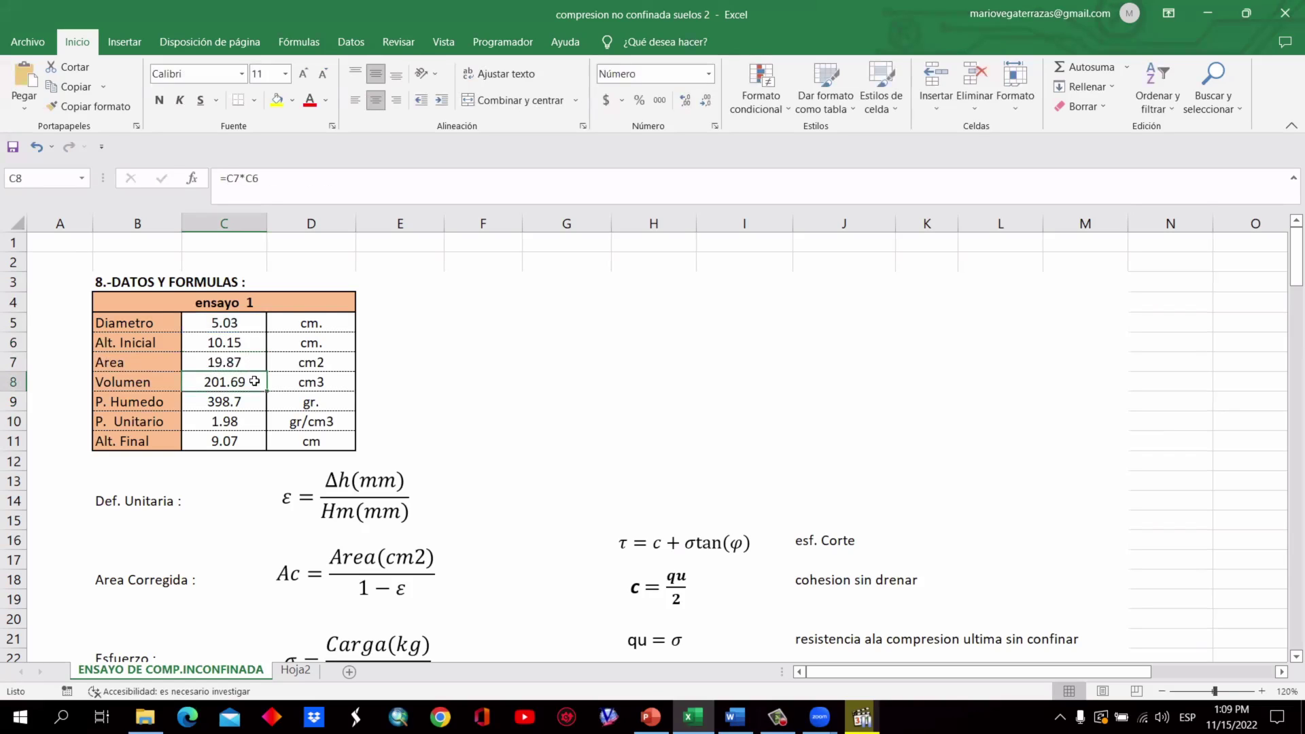
Step: Inspect the volume, unit weight and final height formulas in the ensayo 1 data table, keeping them as they are
{"action": "double_click", "coordinate": [254, 381]}
{"action": "key", "text": "Return"}
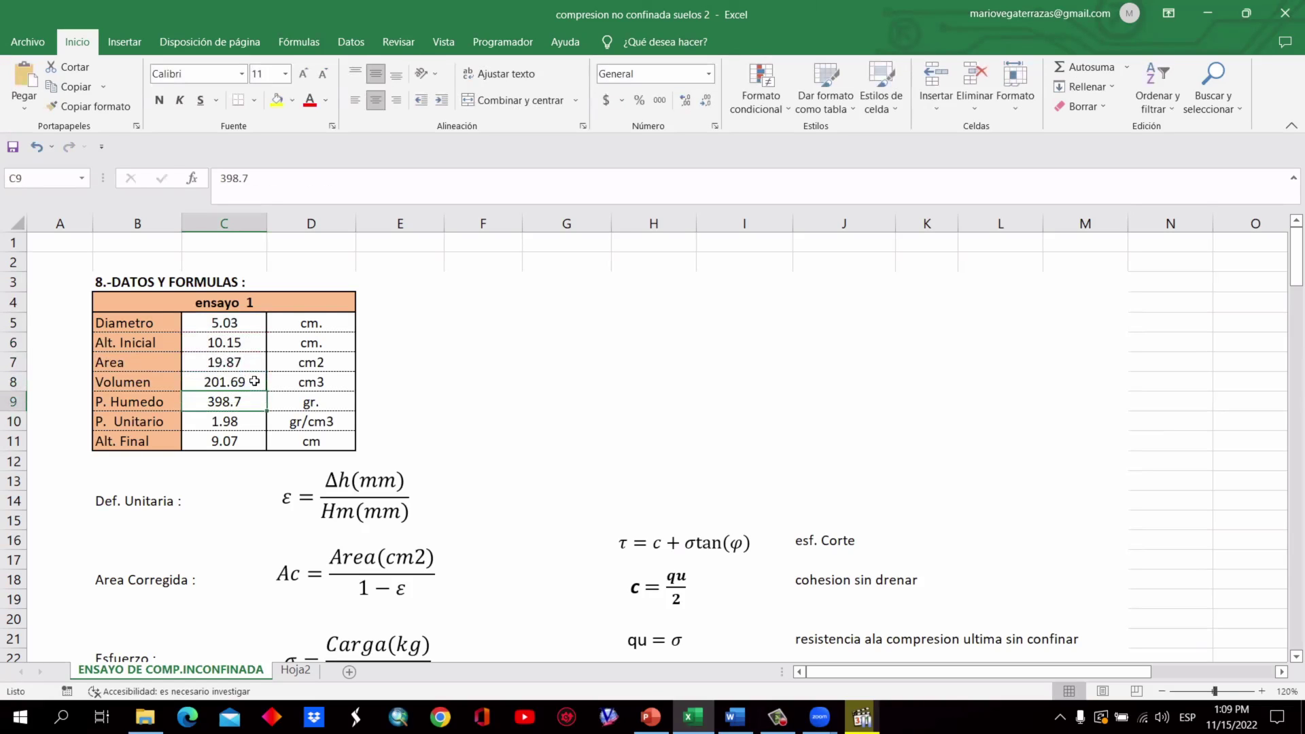
{"action": "left_click", "coordinate": [250, 426]}
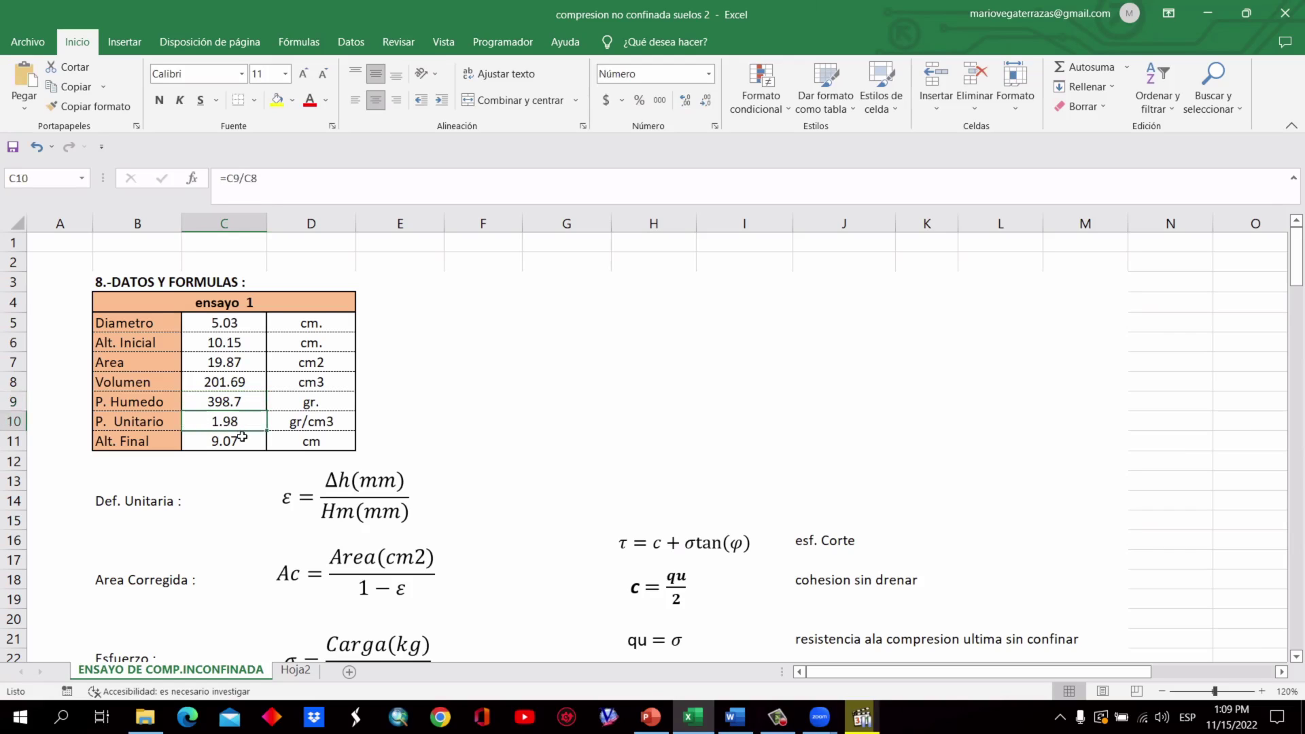
{"action": "double_click", "coordinate": [242, 441]}
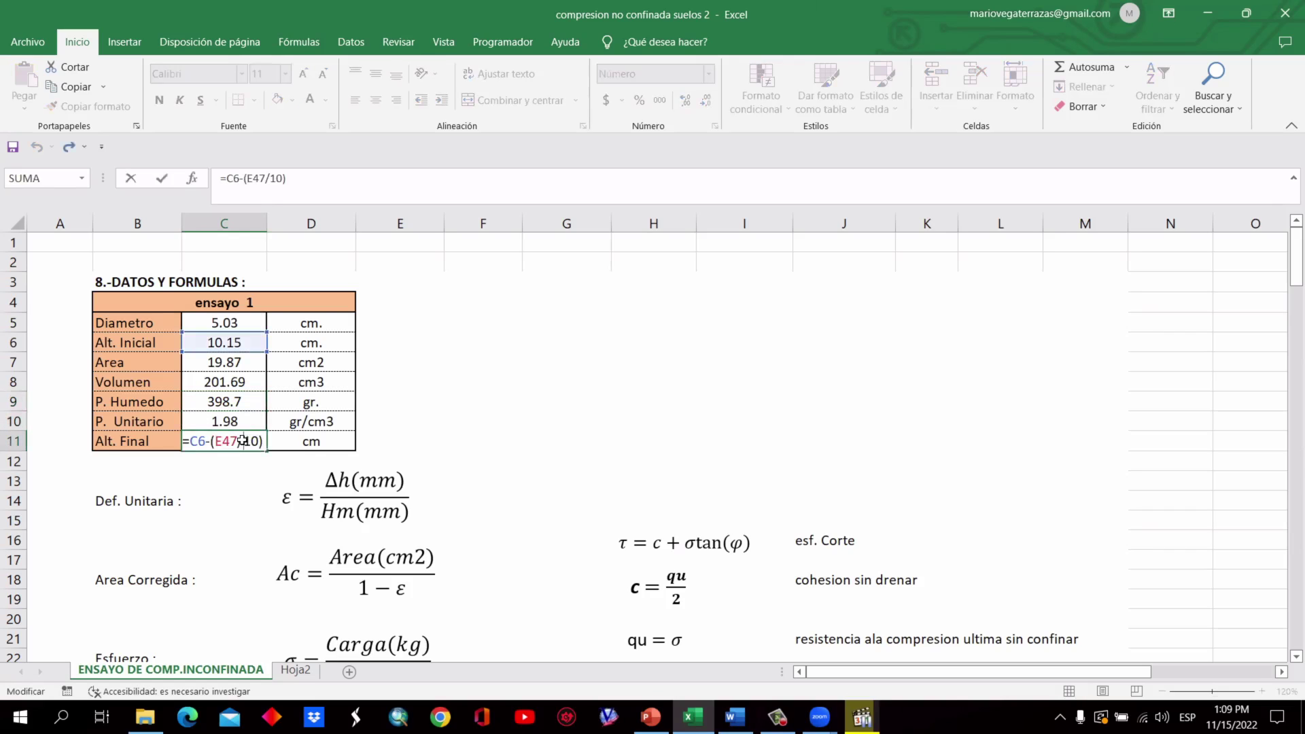
{"action": "key", "text": "Return"}
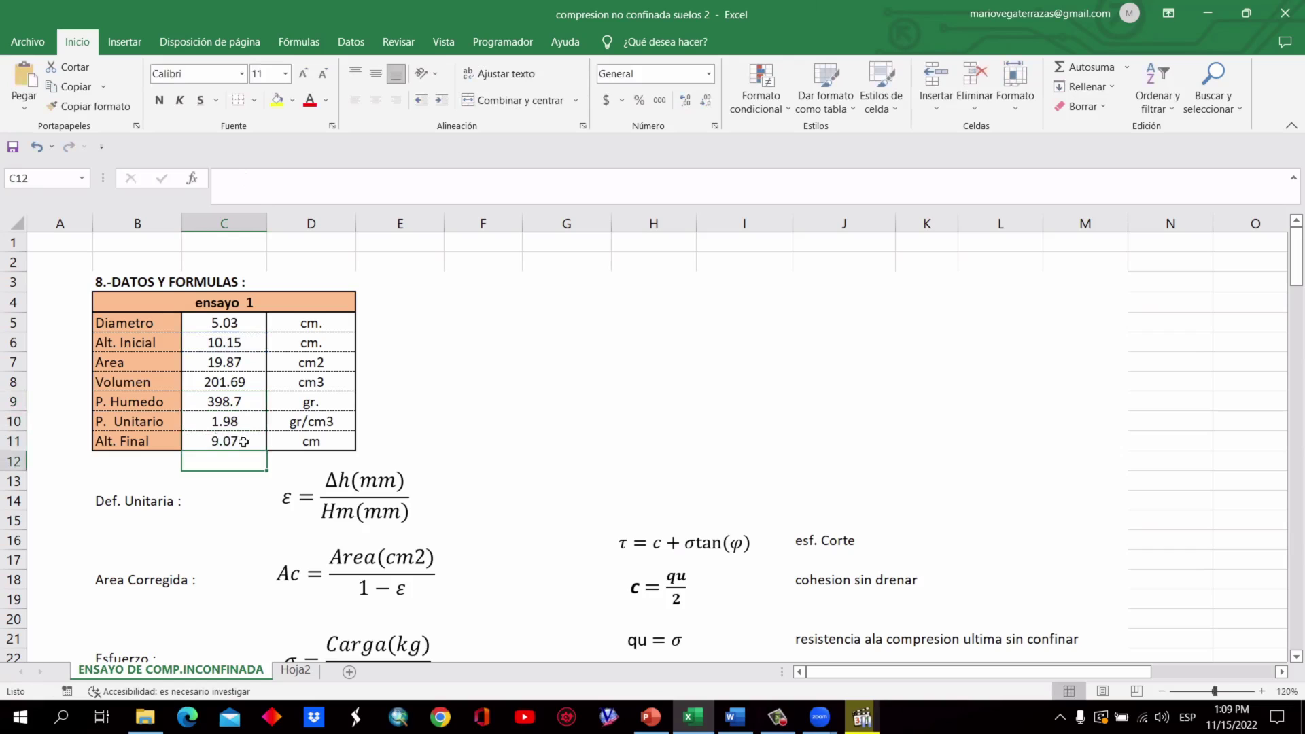
Step: Highlight the ε symbol and the Δh(mm) over Hm(mm) fraction in the Def. Unitaria equation
{"action": "scroll", "coordinate": [236, 482], "scroll_direction": "down", "scroll_amount": 2}
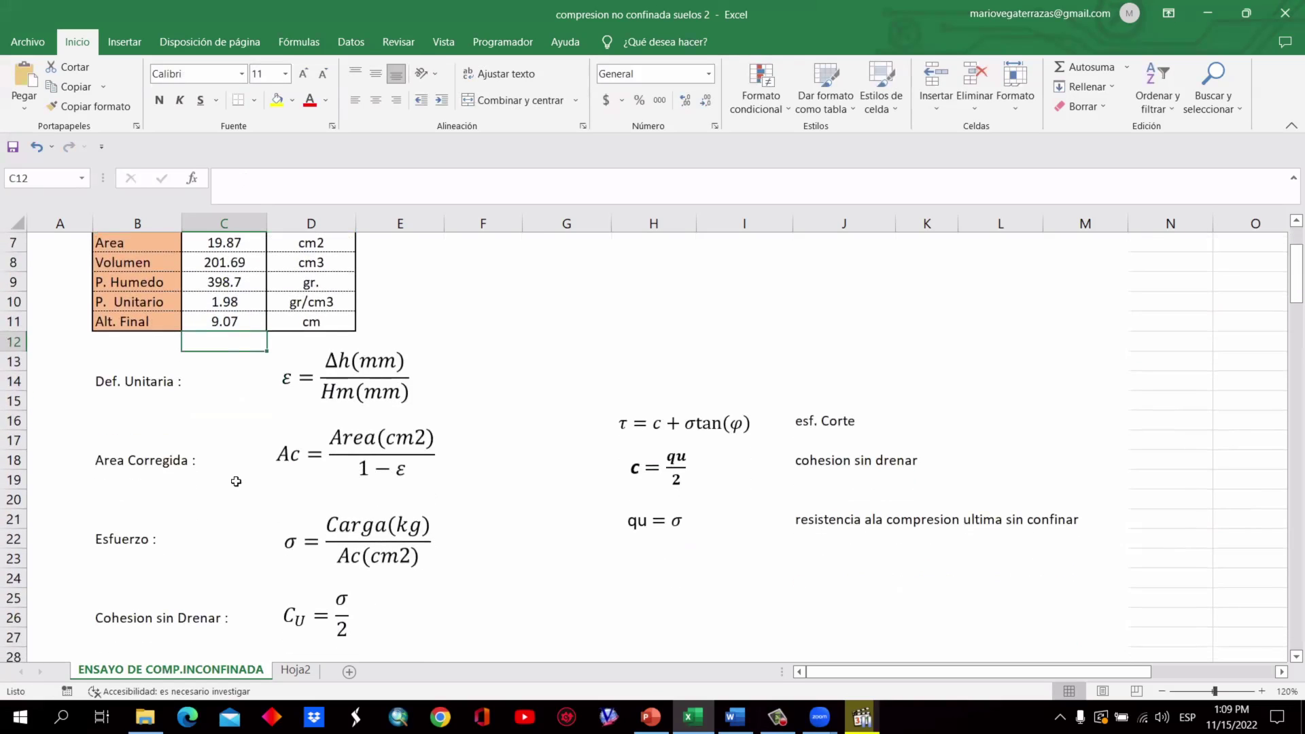
{"action": "left_click", "coordinate": [649, 325]}
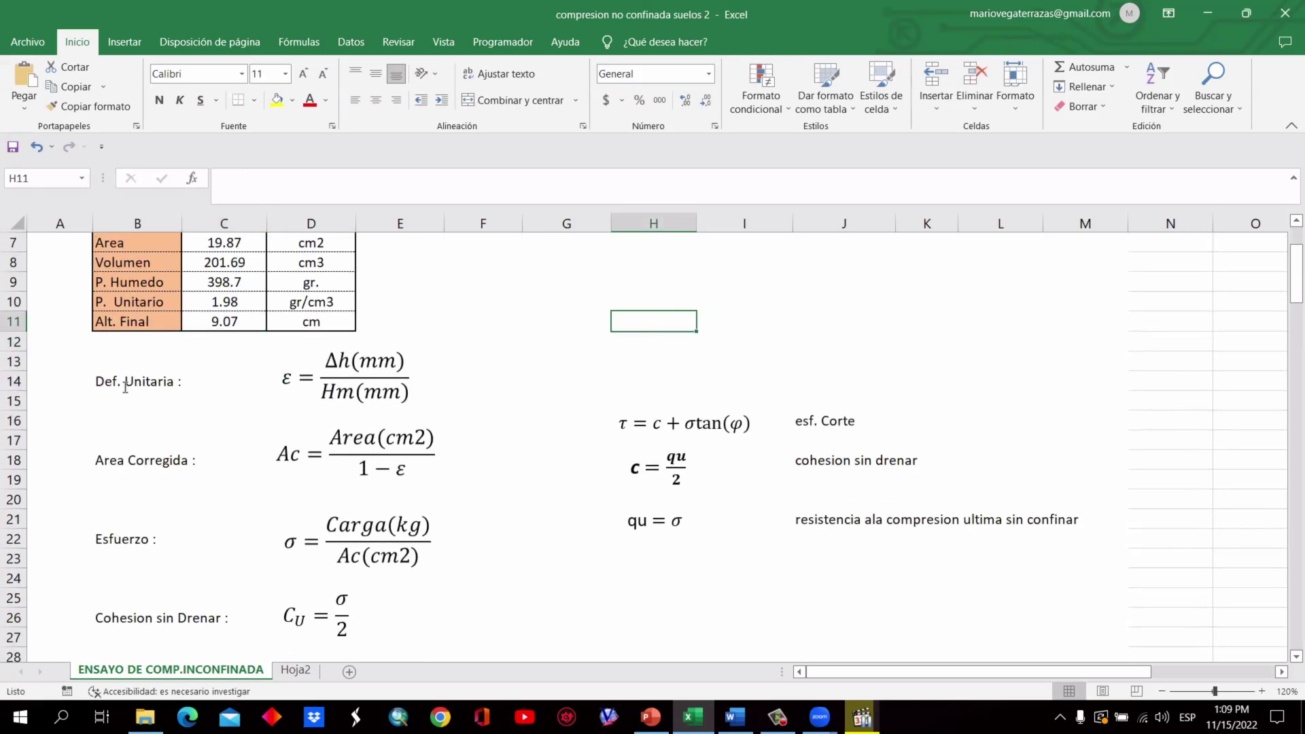
{"action": "double_click", "coordinate": [287, 378]}
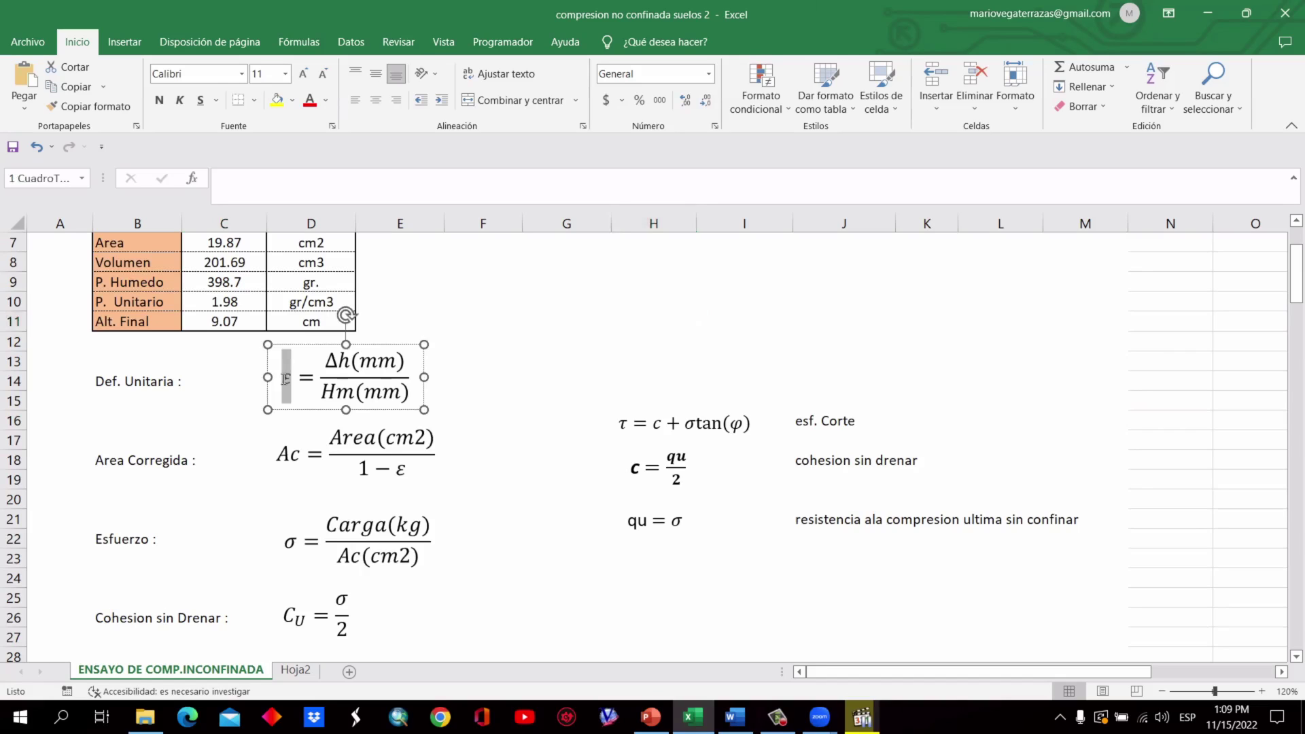
{"action": "left_click", "coordinate": [541, 382]}
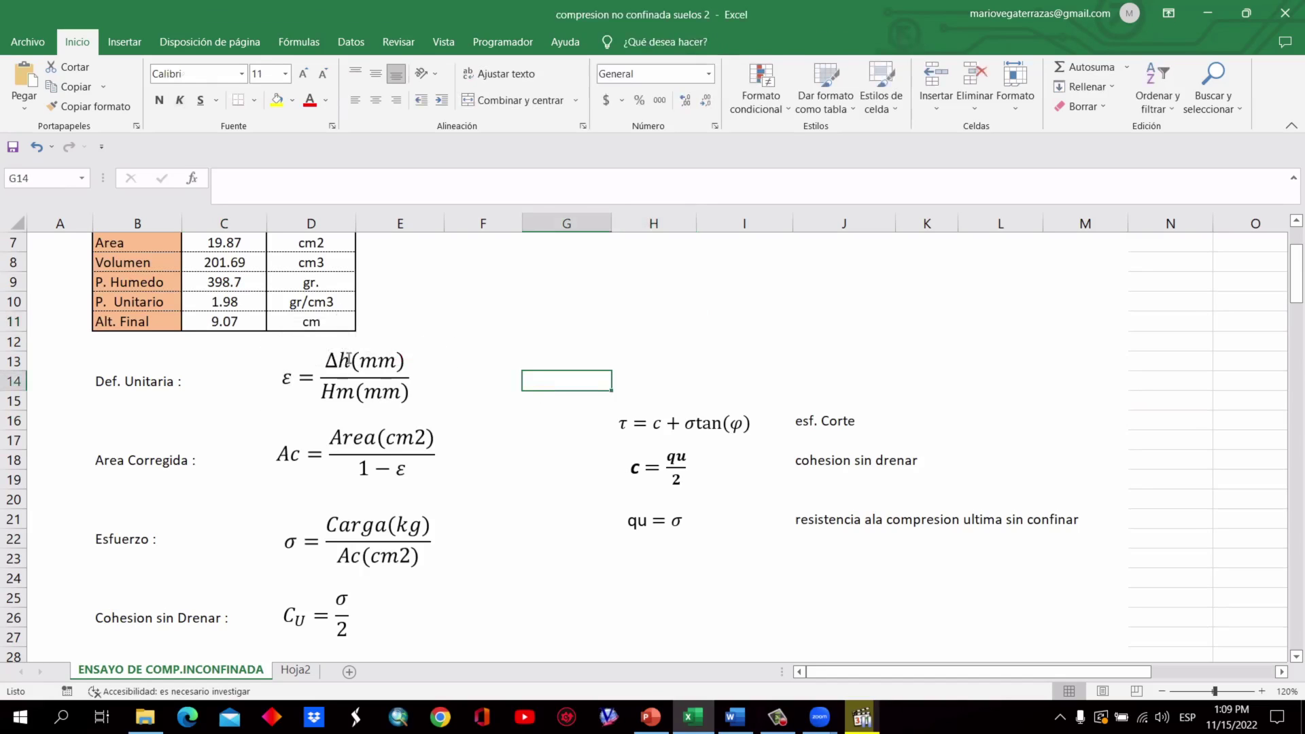
{"action": "left_click_drag", "start_coordinate": [325, 361], "coordinate": [403, 361]}
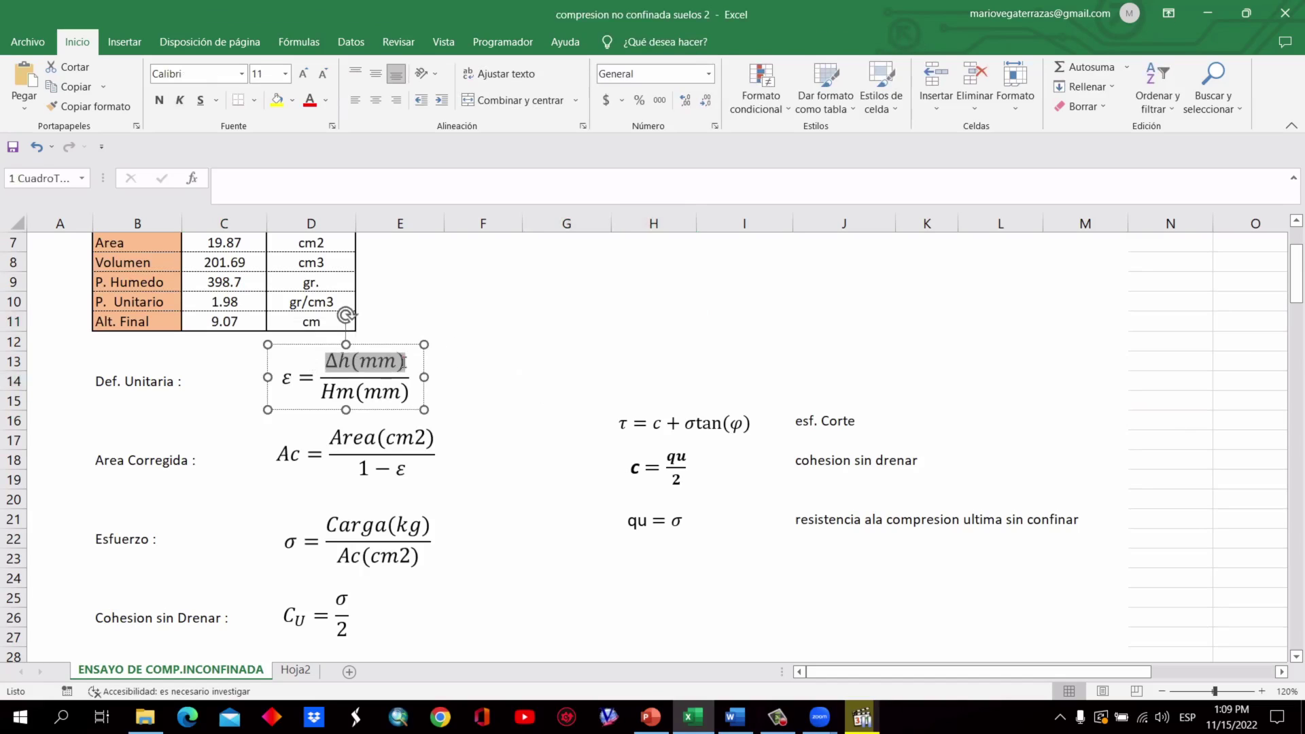
{"action": "left_click_drag", "start_coordinate": [326, 392], "coordinate": [420, 392]}
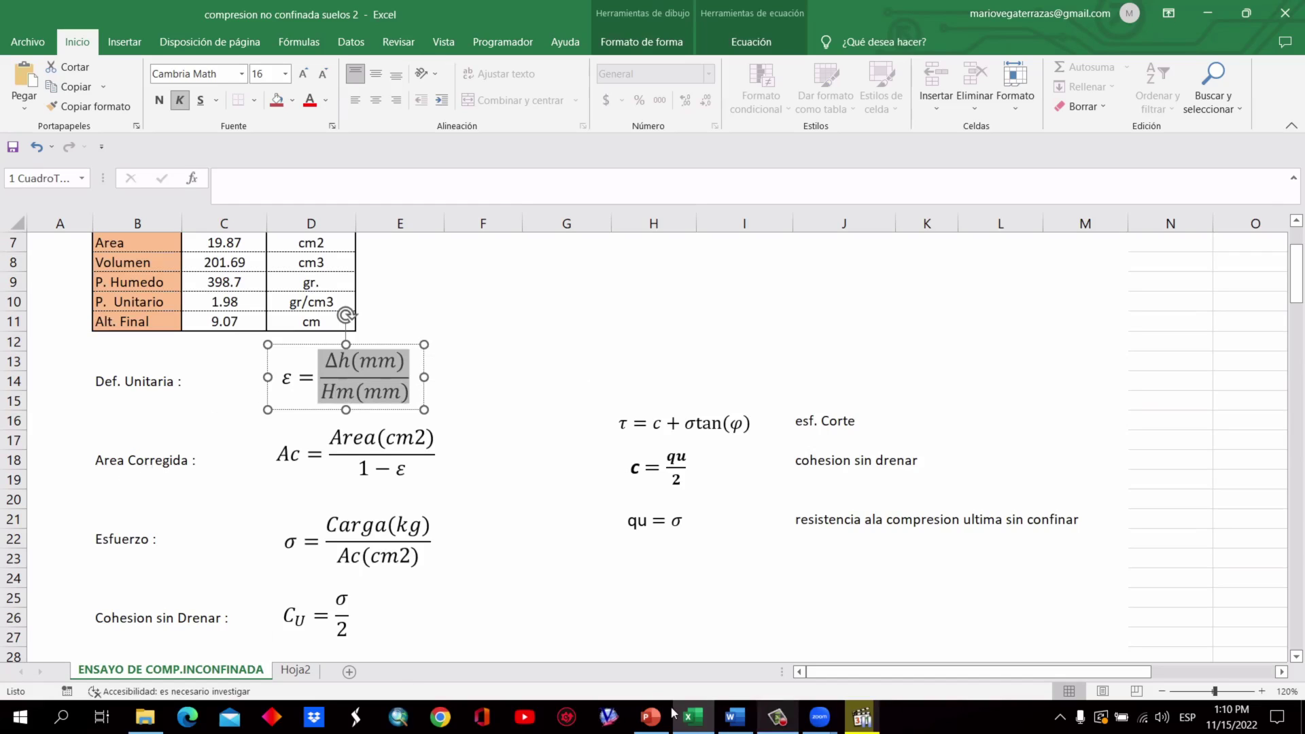
{"action": "left_click", "coordinate": [776, 717]}
{"action": "left_click", "coordinate": [1274, 608]}
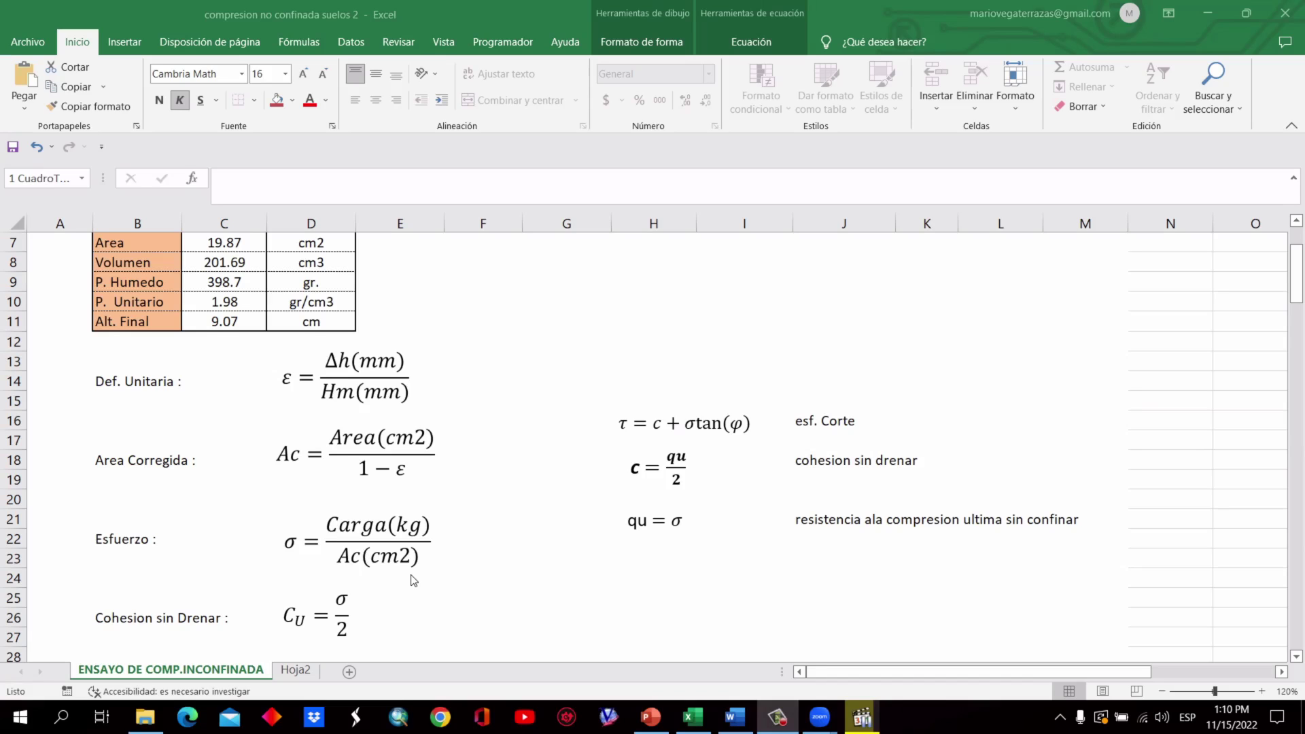
Step: Examine the Δh readings in E31:E47 of the test data table below the equations
{"action": "scroll", "coordinate": [412, 580], "scroll_direction": "down", "scroll_amount": 1}
{"action": "scroll", "coordinate": [412, 579], "scroll_direction": "up", "scroll_amount": 1}
{"action": "scroll", "coordinate": [459, 588], "scroll_direction": "down", "scroll_amount": 3}
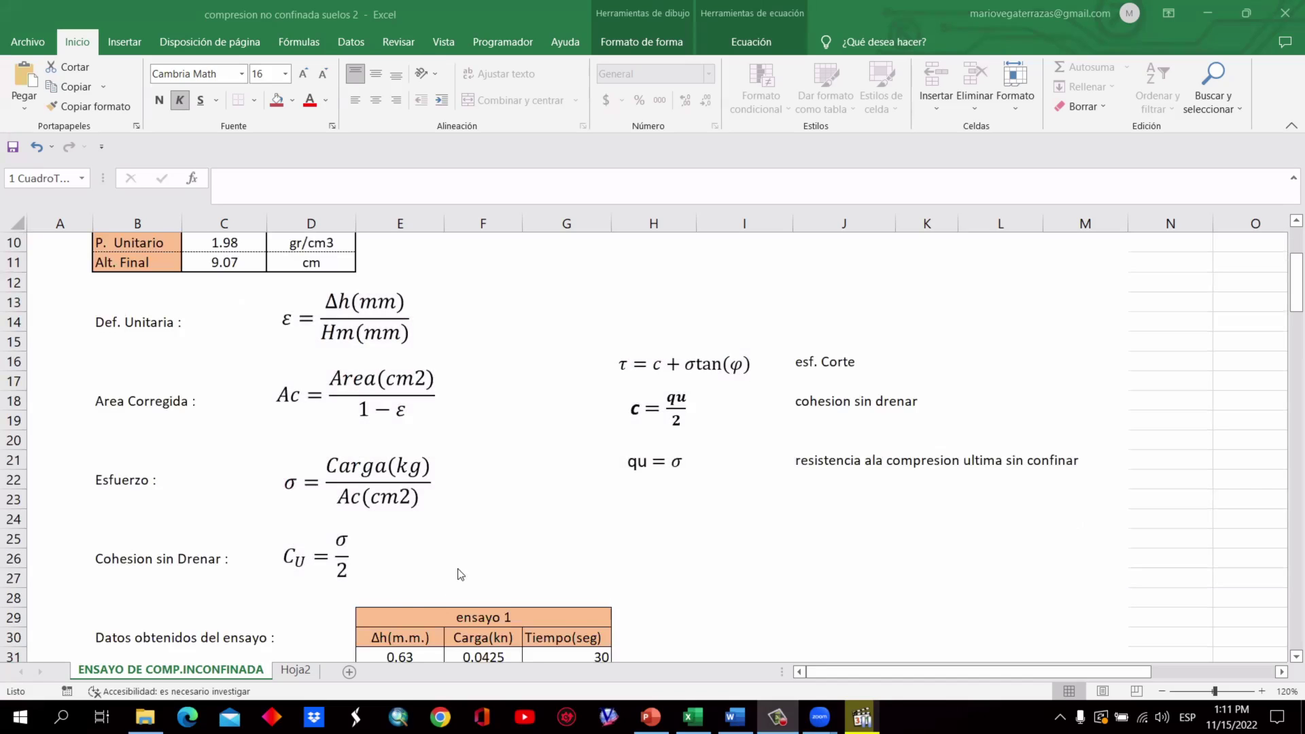
{"action": "scroll", "coordinate": [458, 572], "scroll_direction": "down", "scroll_amount": 1}
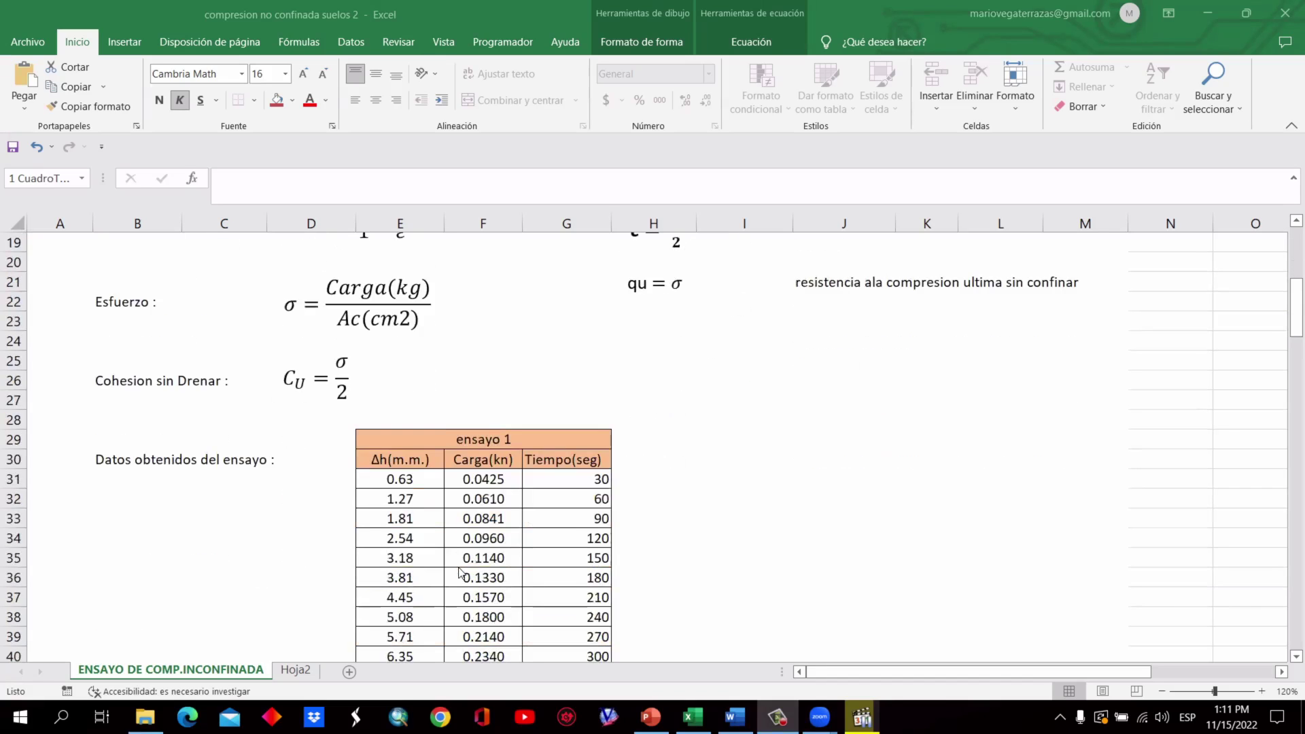
{"action": "scroll", "coordinate": [459, 572], "scroll_direction": "down", "scroll_amount": 1}
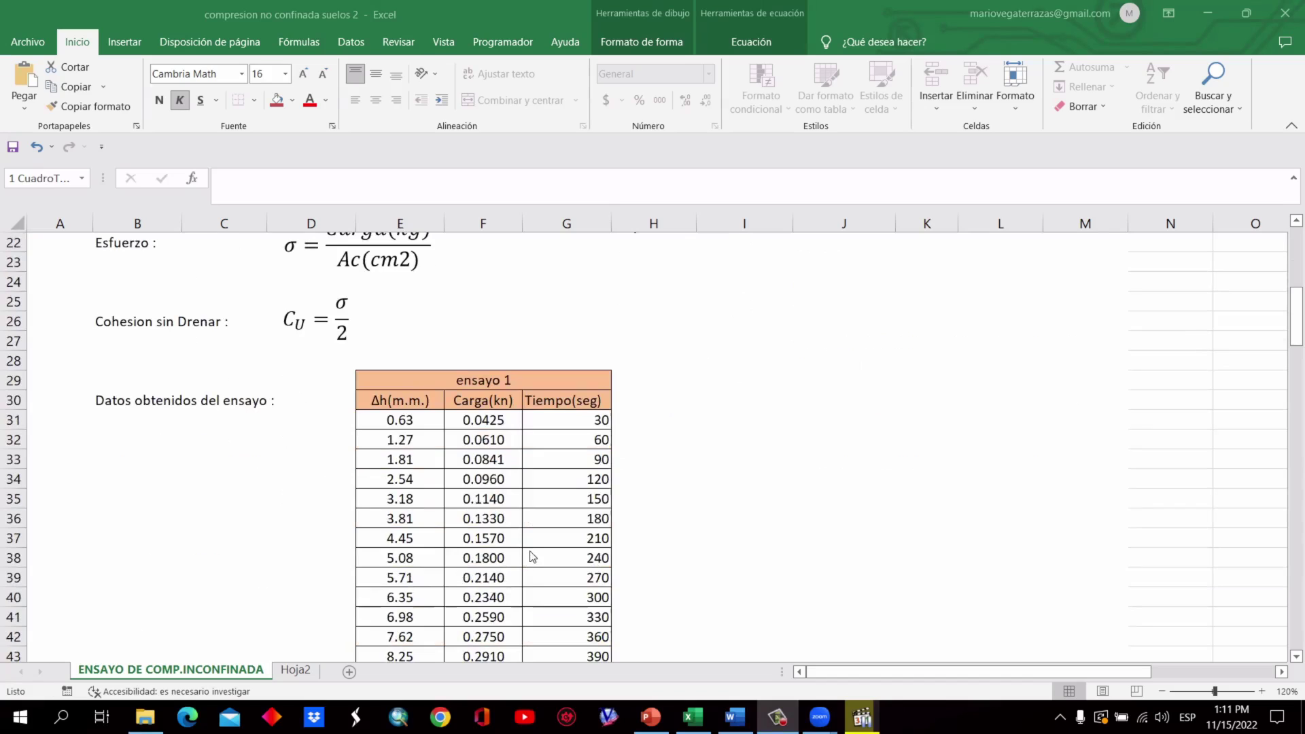
{"action": "scroll", "coordinate": [529, 558], "scroll_direction": "down", "scroll_amount": 2}
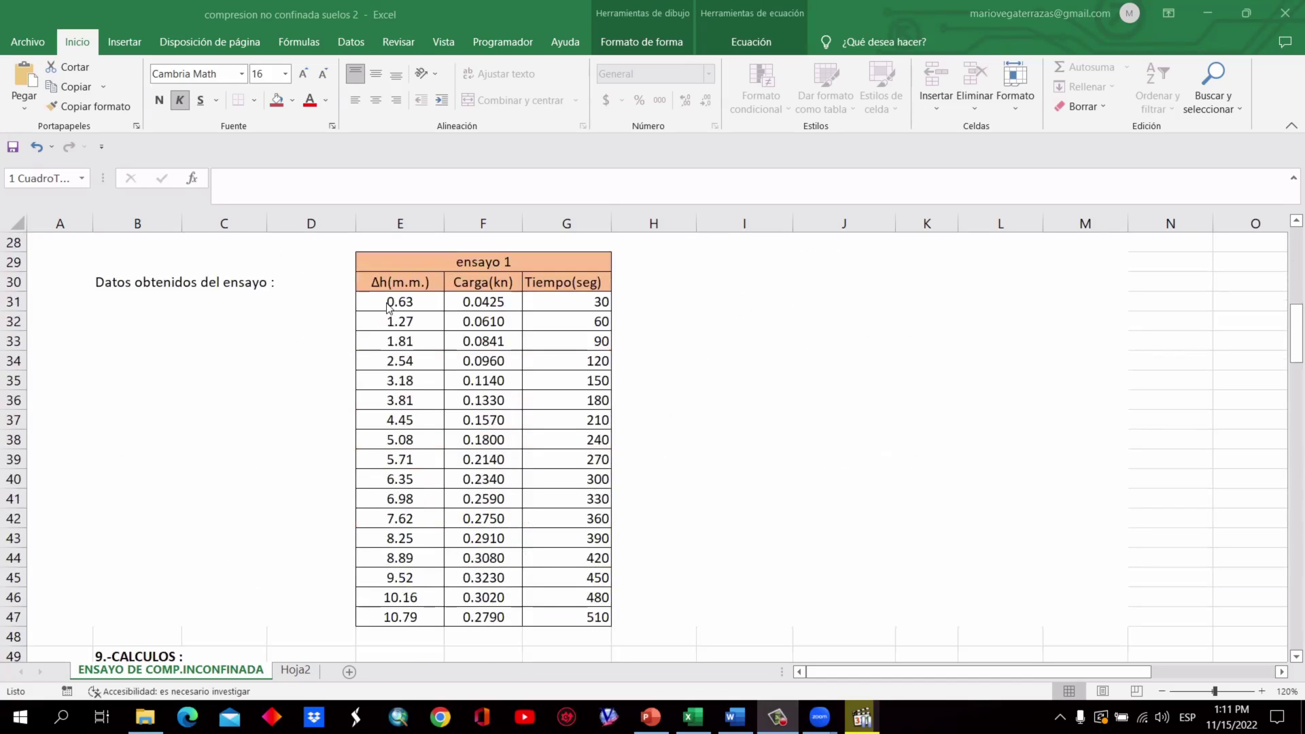
{"action": "left_click", "coordinate": [421, 307]}
{"action": "left_click_drag", "start_coordinate": [421, 308], "coordinate": [420, 629]}
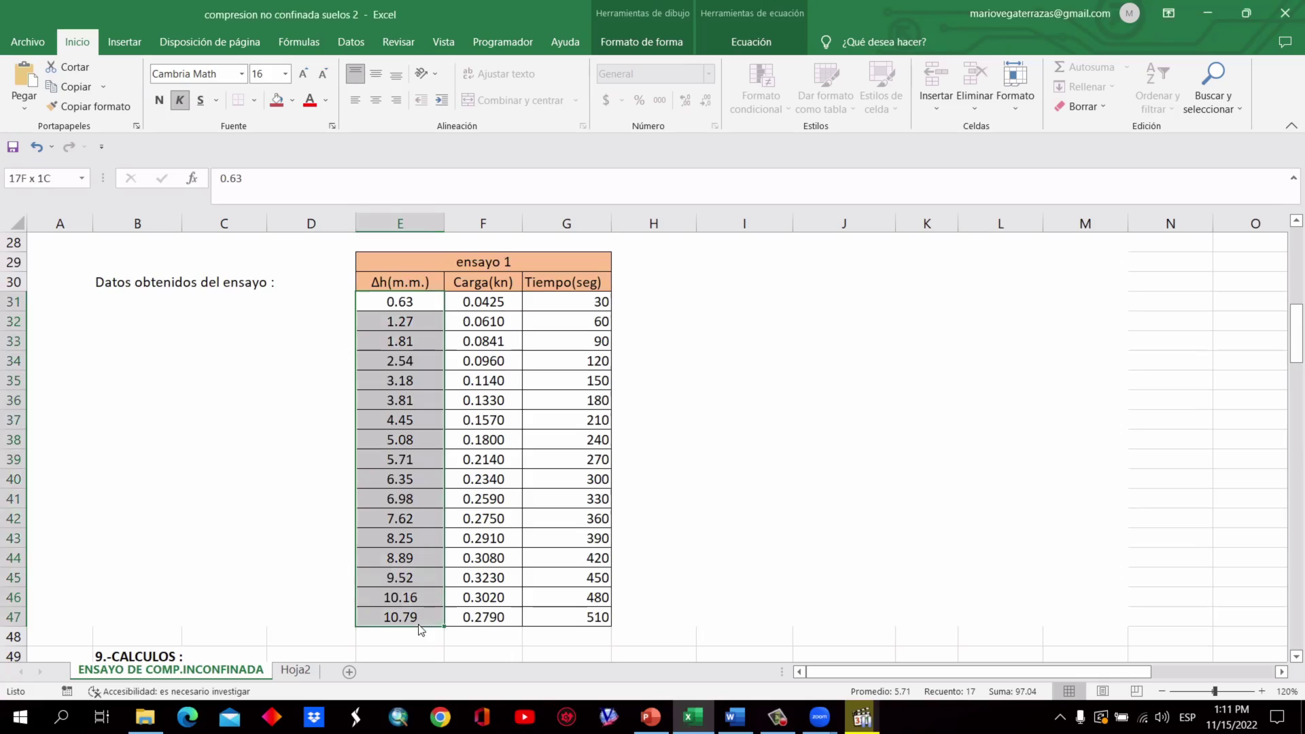
{"action": "left_click", "coordinate": [1177, 334]}
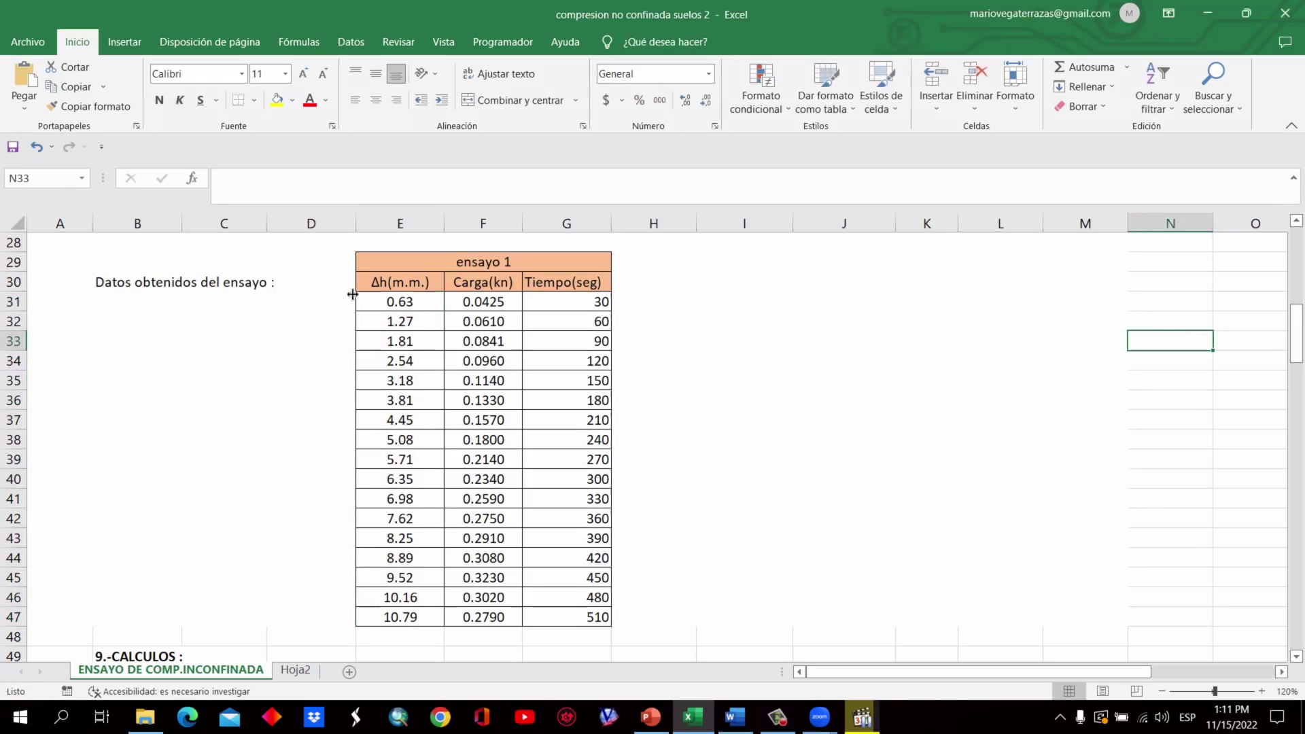
Step: Highlight the Δh(m.m.) readings again and compare them with the specimen data and equations above
{"action": "left_click", "coordinate": [417, 302]}
{"action": "mouse_move", "coordinate": [416, 302]}
{"action": "left_mouse_down"}
{"action": "mouse_move", "coordinate": [400, 361]}
{"action": "mouse_move", "coordinate": [401, 578]}
{"action": "left_mouse_up"}
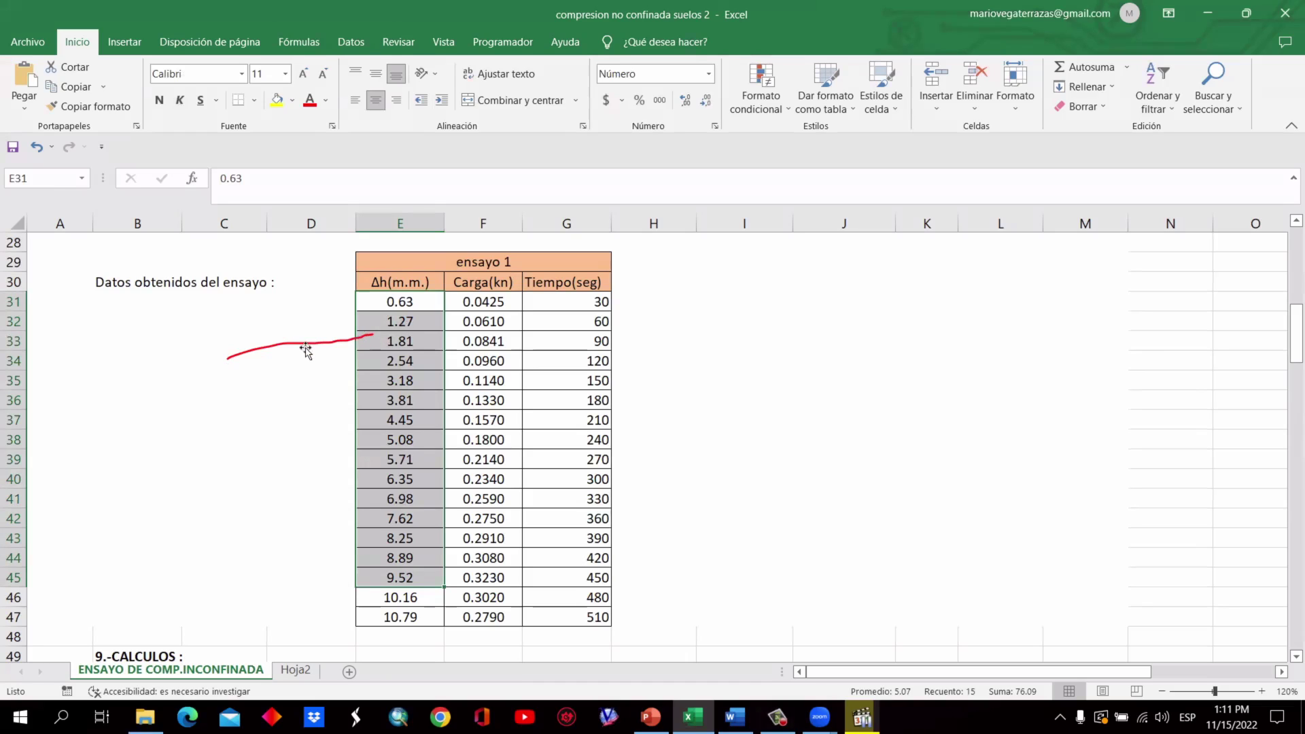
{"action": "left_click", "coordinate": [430, 324]}
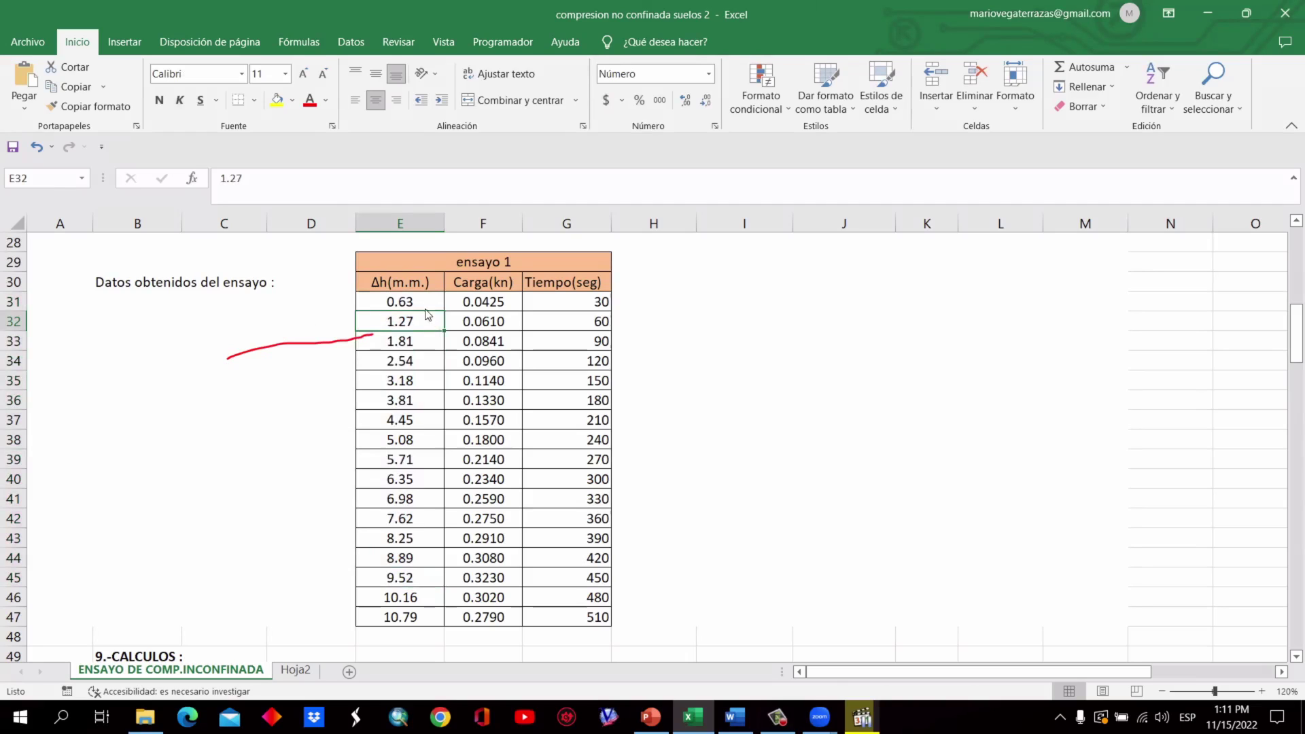
{"action": "left_click_drag", "start_coordinate": [428, 303], "coordinate": [428, 617]}
{"action": "scroll", "coordinate": [381, 442], "scroll_direction": "up", "scroll_amount": 8}
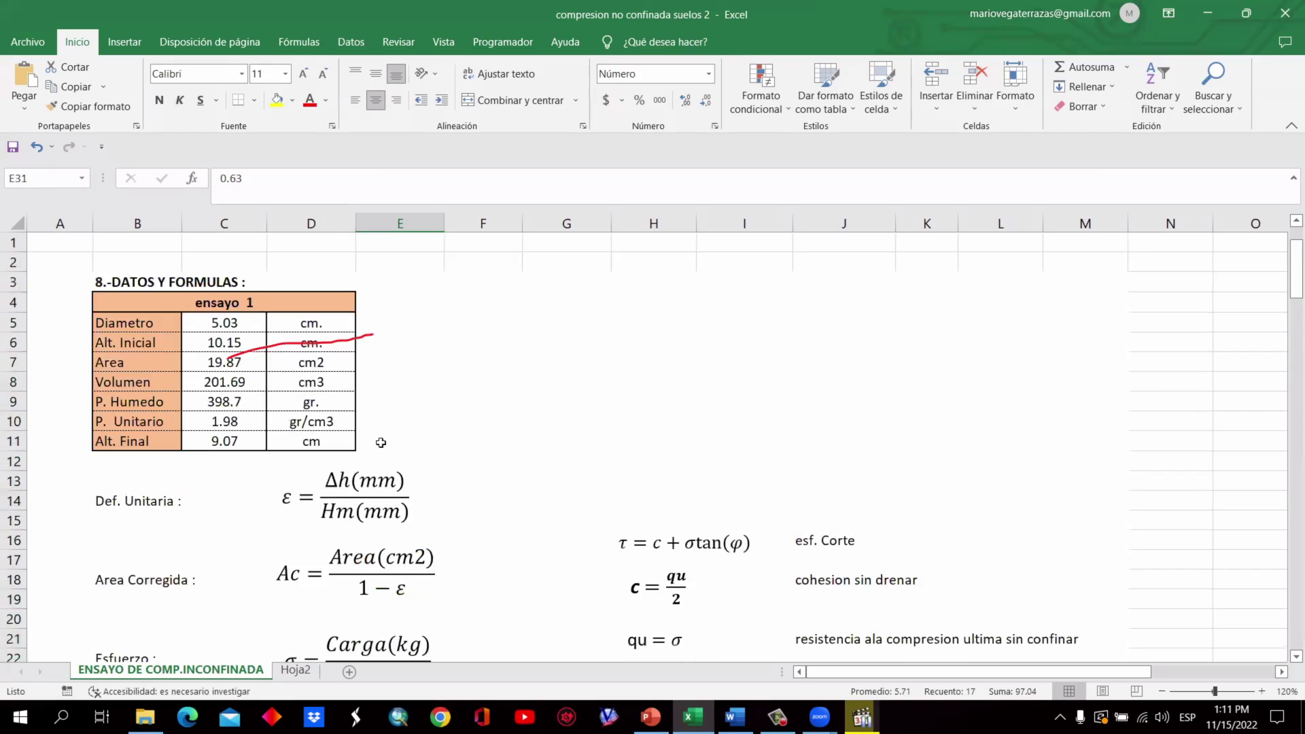
{"action": "scroll", "coordinate": [202, 351], "scroll_direction": "down", "scroll_amount": 7}
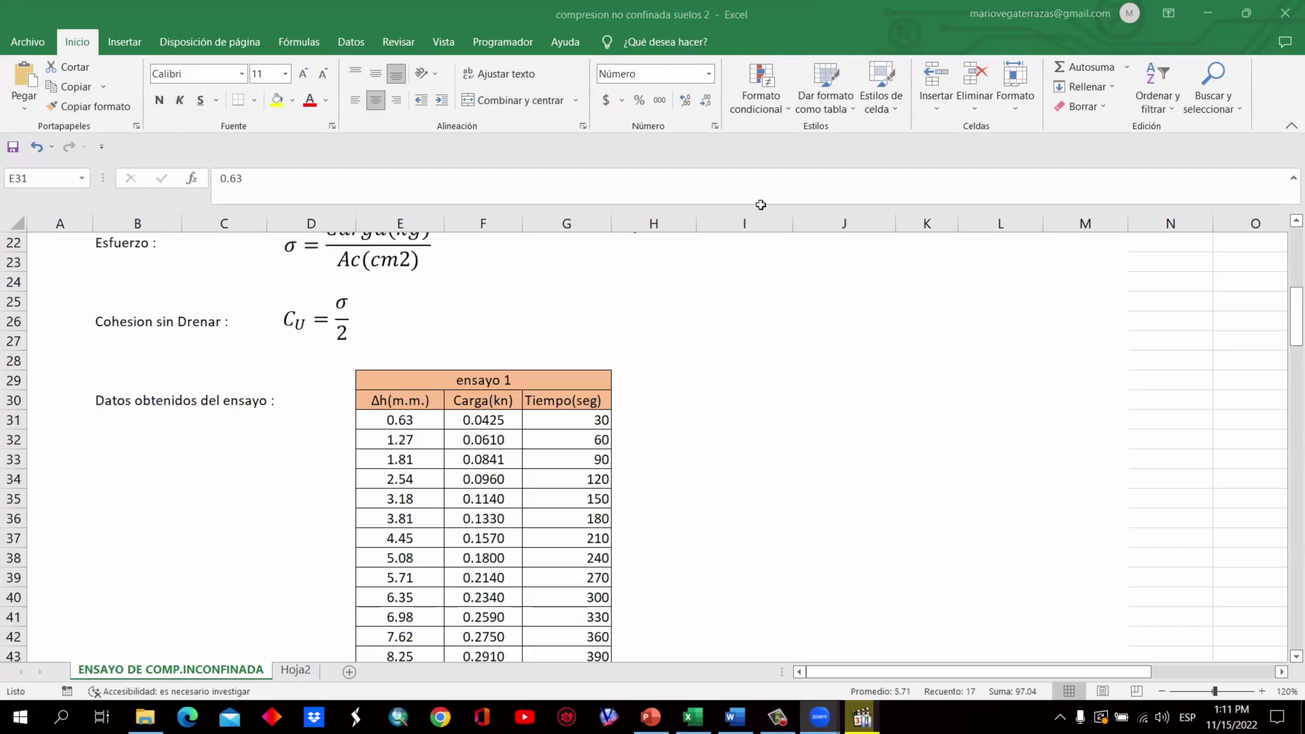
{"action": "scroll", "coordinate": [598, 305], "scroll_direction": "down", "scroll_amount": 3}
{"action": "scroll", "coordinate": [598, 308], "scroll_direction": "up", "scroll_amount": 1}
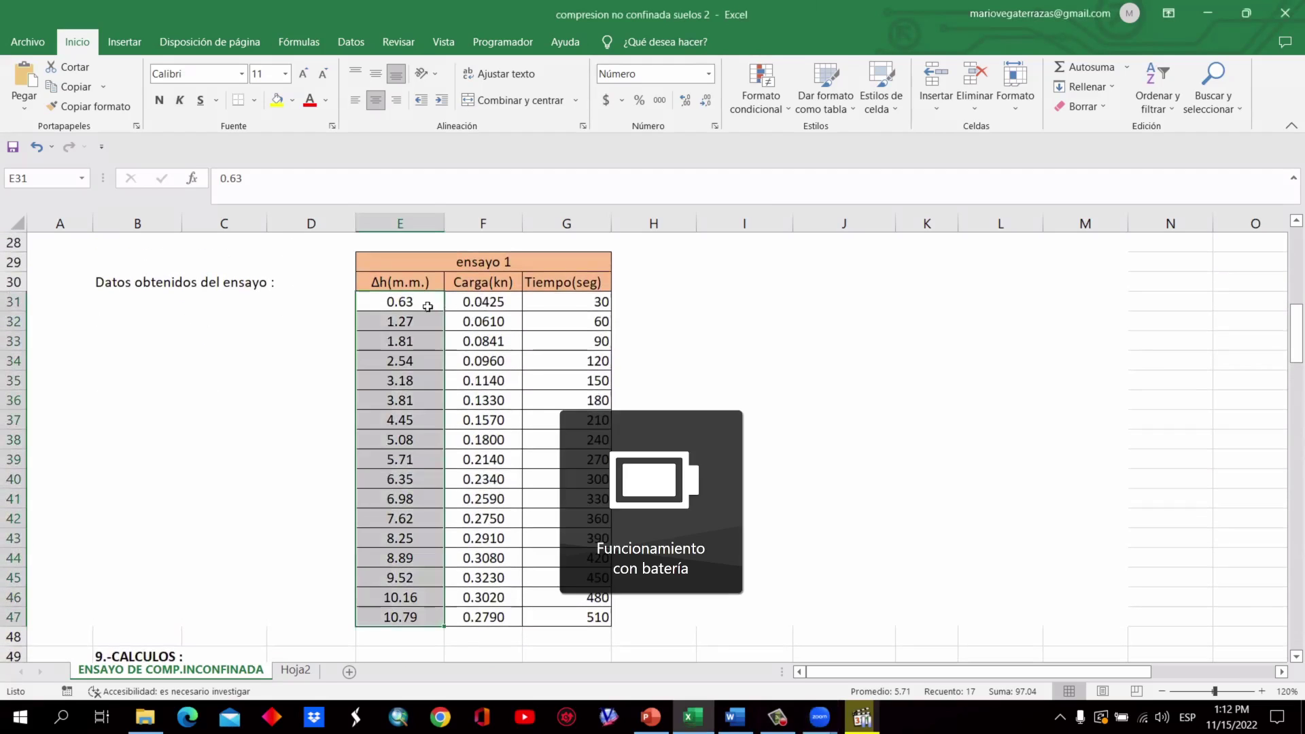
Step: Highlight the Carga(kn) readings in F31:F47 and the matching Δh values in B53:B69 of the calculations table
{"action": "left_click_drag", "start_coordinate": [496, 303], "coordinate": [491, 616]}
{"action": "scroll", "coordinate": [490, 577], "scroll_direction": "down", "scroll_amount": 4}
{"action": "scroll", "coordinate": [491, 577], "scroll_direction": "down", "scroll_amount": 4}
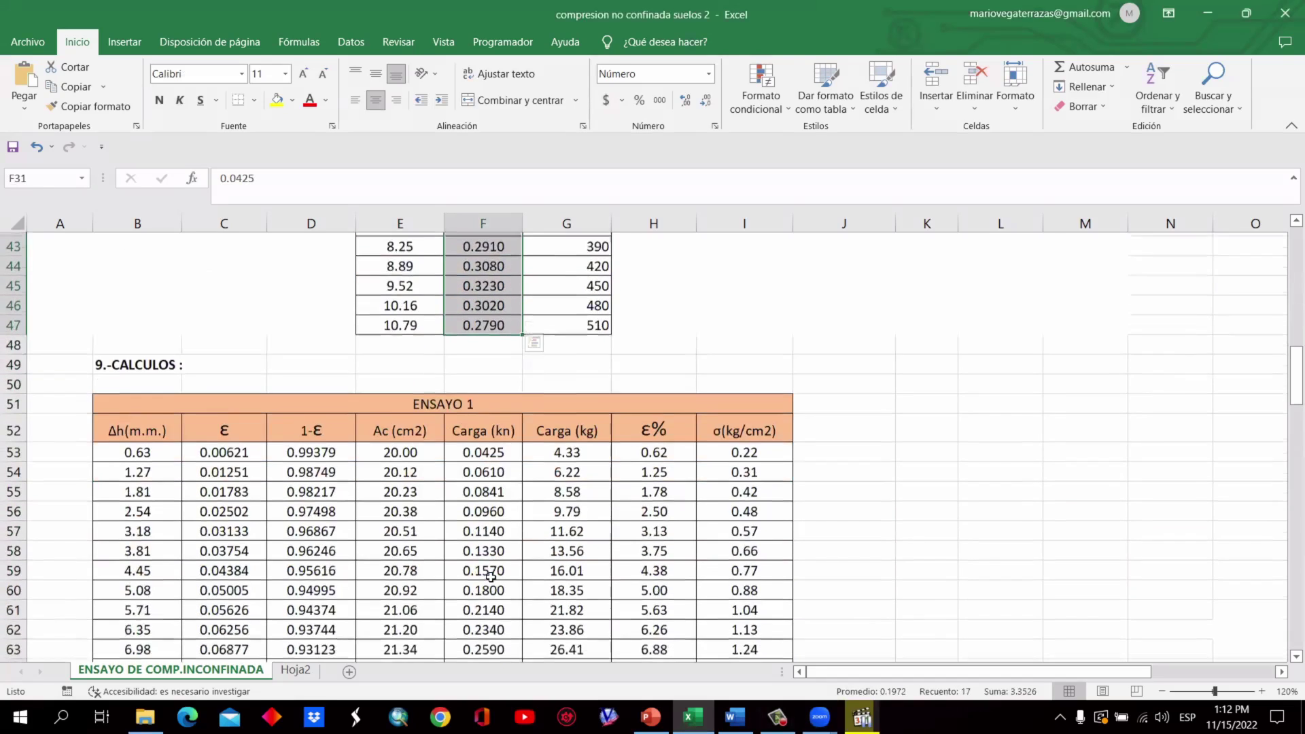
{"action": "scroll", "coordinate": [149, 532], "scroll_direction": "up", "scroll_amount": 1}
{"action": "left_click_drag", "start_coordinate": [158, 327], "coordinate": [127, 642]}
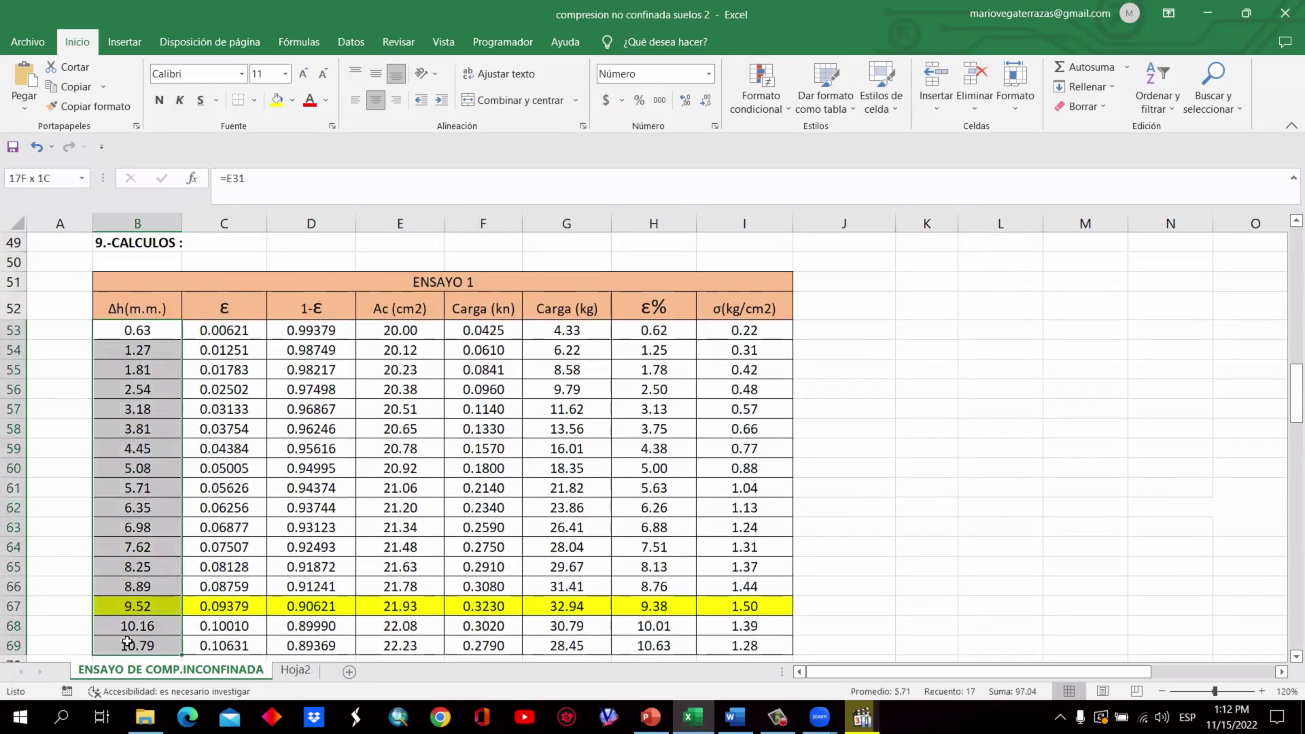
Step: Inspect the ε formula in C53 and trace its references in the sheet, leaving the formula unchanged
{"action": "double_click", "coordinate": [250, 327]}
{"action": "scroll", "coordinate": [288, 338], "scroll_direction": "up", "scroll_amount": 15}
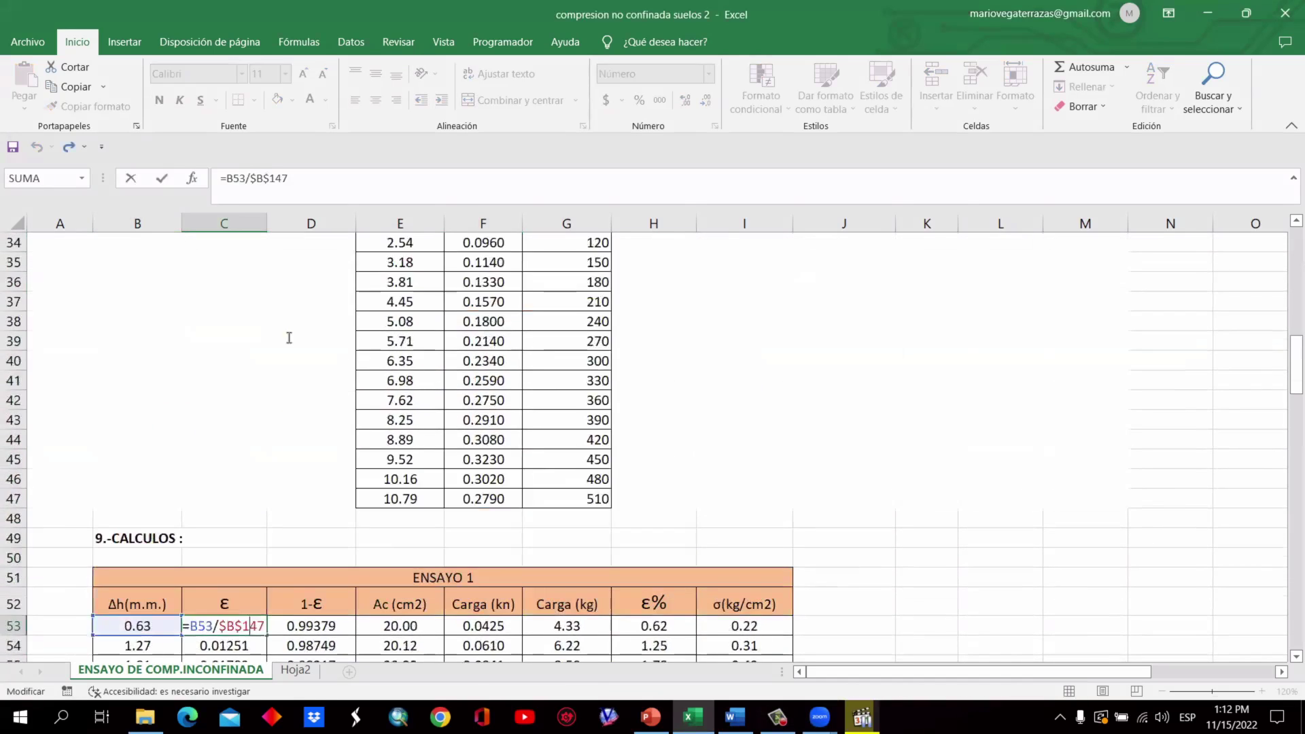
{"action": "scroll", "coordinate": [288, 337], "scroll_direction": "down", "scroll_amount": 5}
{"action": "scroll", "coordinate": [288, 338], "scroll_direction": "down", "scroll_amount": 8}
{"action": "scroll", "coordinate": [288, 338], "scroll_direction": "down", "scroll_amount": 1}
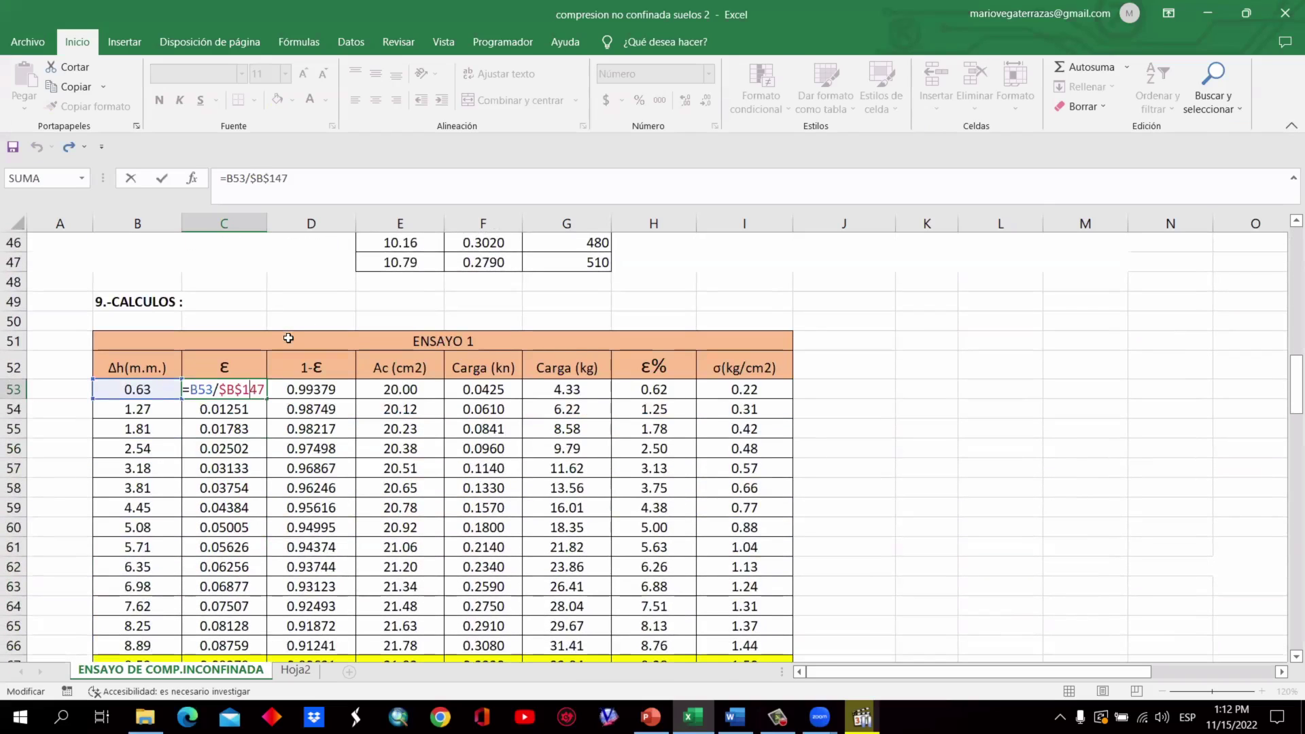
{"action": "key", "text": "Return"}
Step: Inspect the corrected area Ac (cm2) formulas in E53 and E54 of the calculations table
{"action": "double_click", "coordinate": [377, 392]}
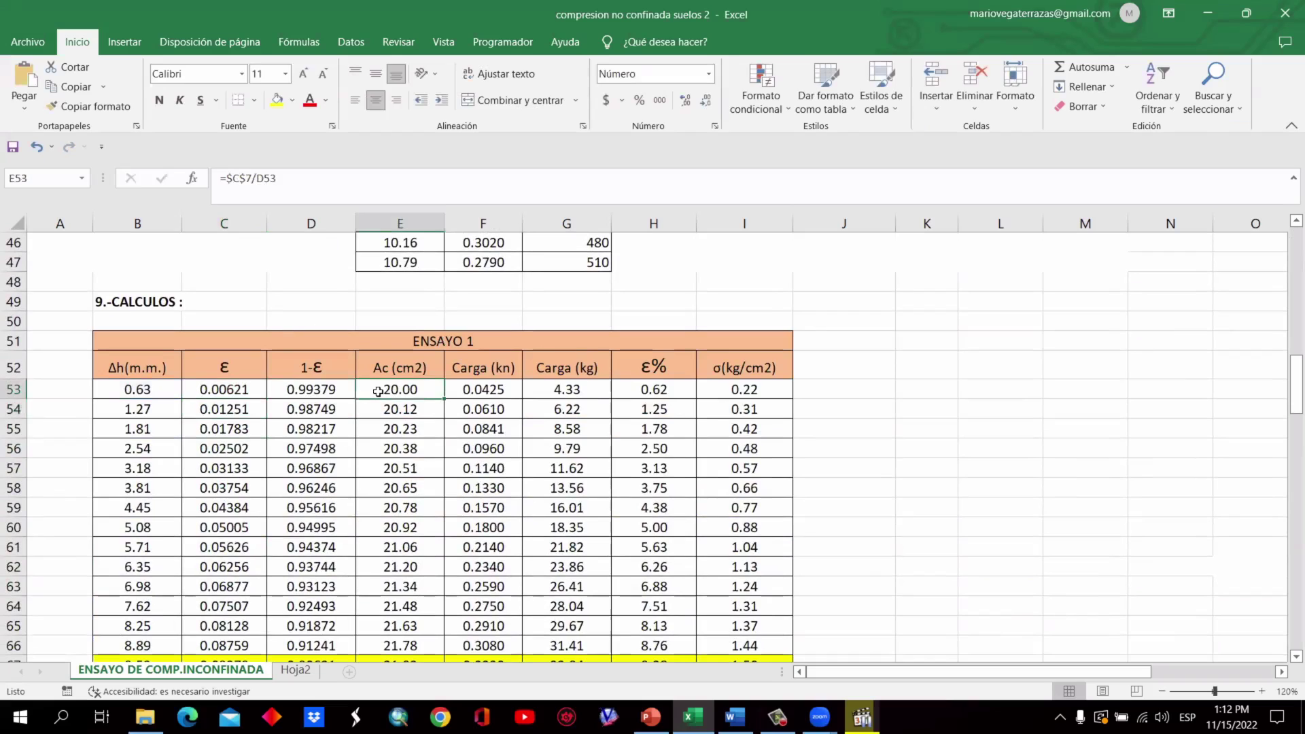
{"action": "key", "text": "Return"}
{"action": "double_click", "coordinate": [389, 405]}
{"action": "key", "text": "Return"}
{"action": "scroll", "coordinate": [389, 406], "scroll_direction": "down", "scroll_amount": 1}
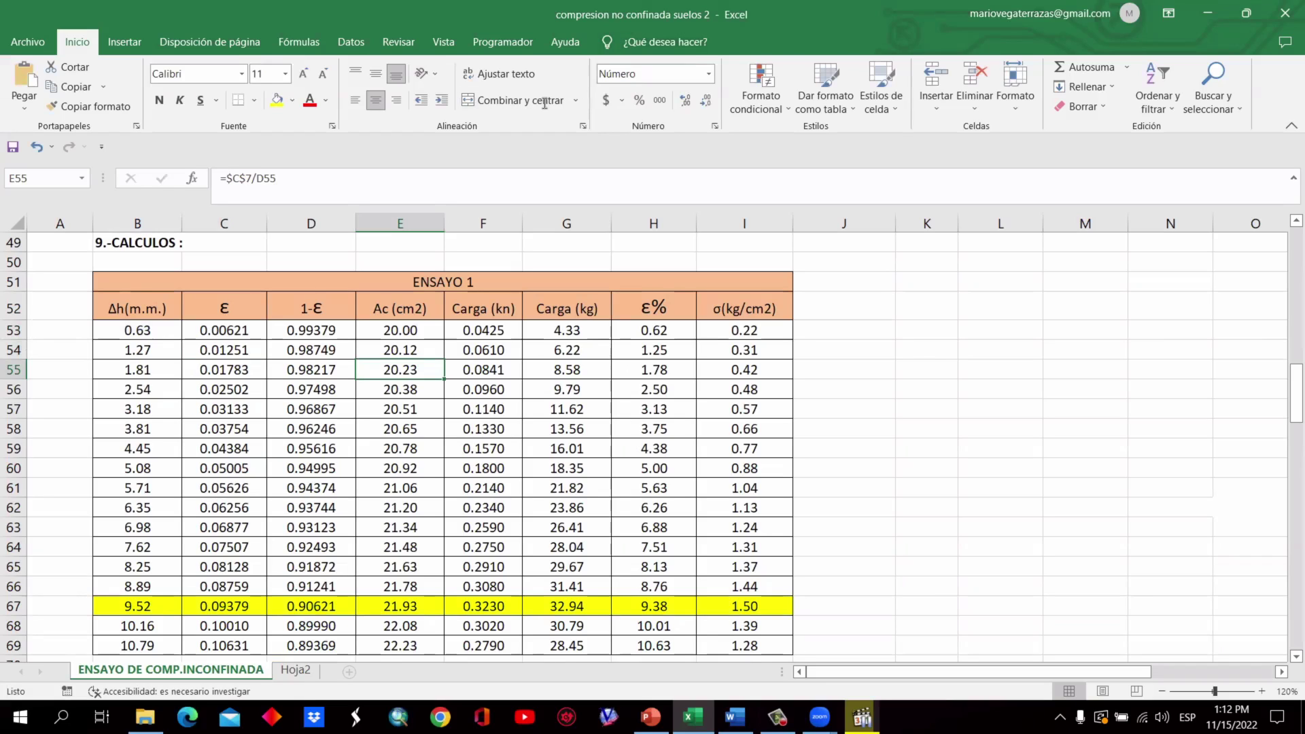
Step: Highlight the whole Δh(m.m.) column, B53:B69, in the calculations table
{"action": "left_click", "coordinate": [918, 350]}
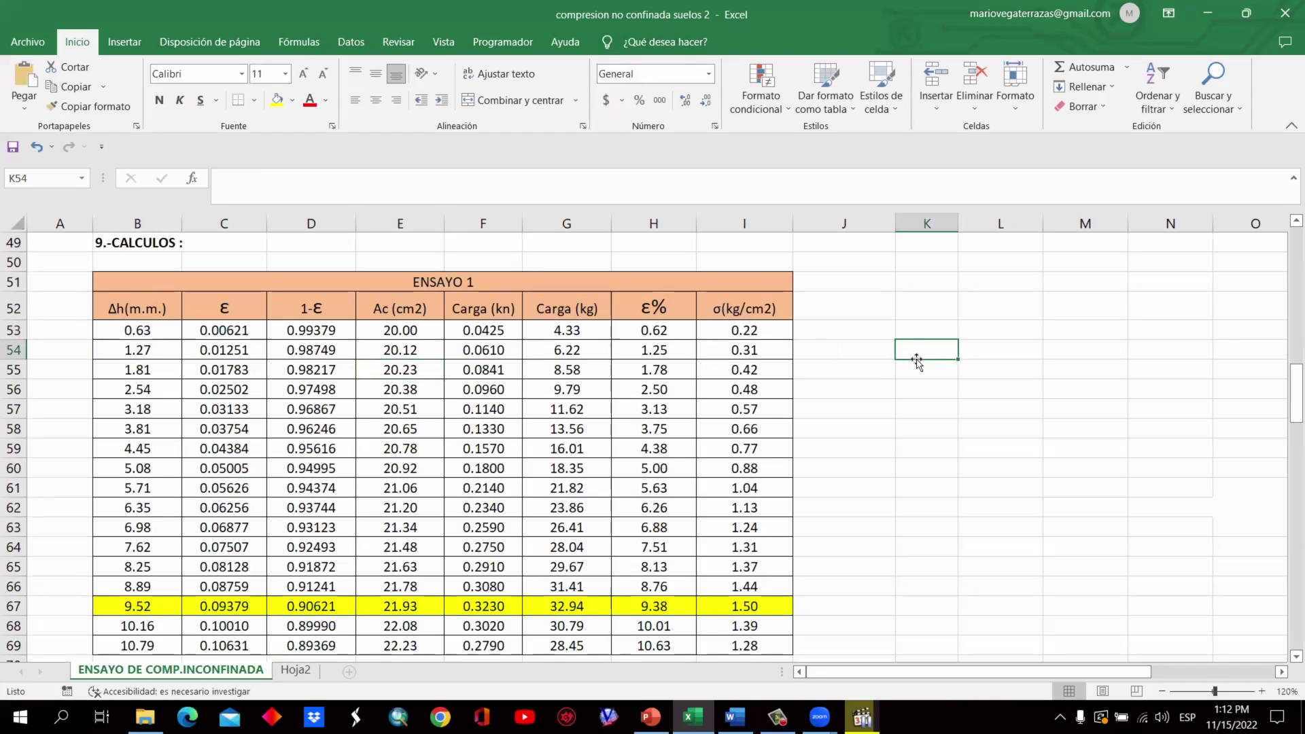
{"action": "left_click_drag", "start_coordinate": [149, 331], "coordinate": [144, 394]}
{"action": "left_click_drag", "start_coordinate": [142, 433], "coordinate": [157, 647]}
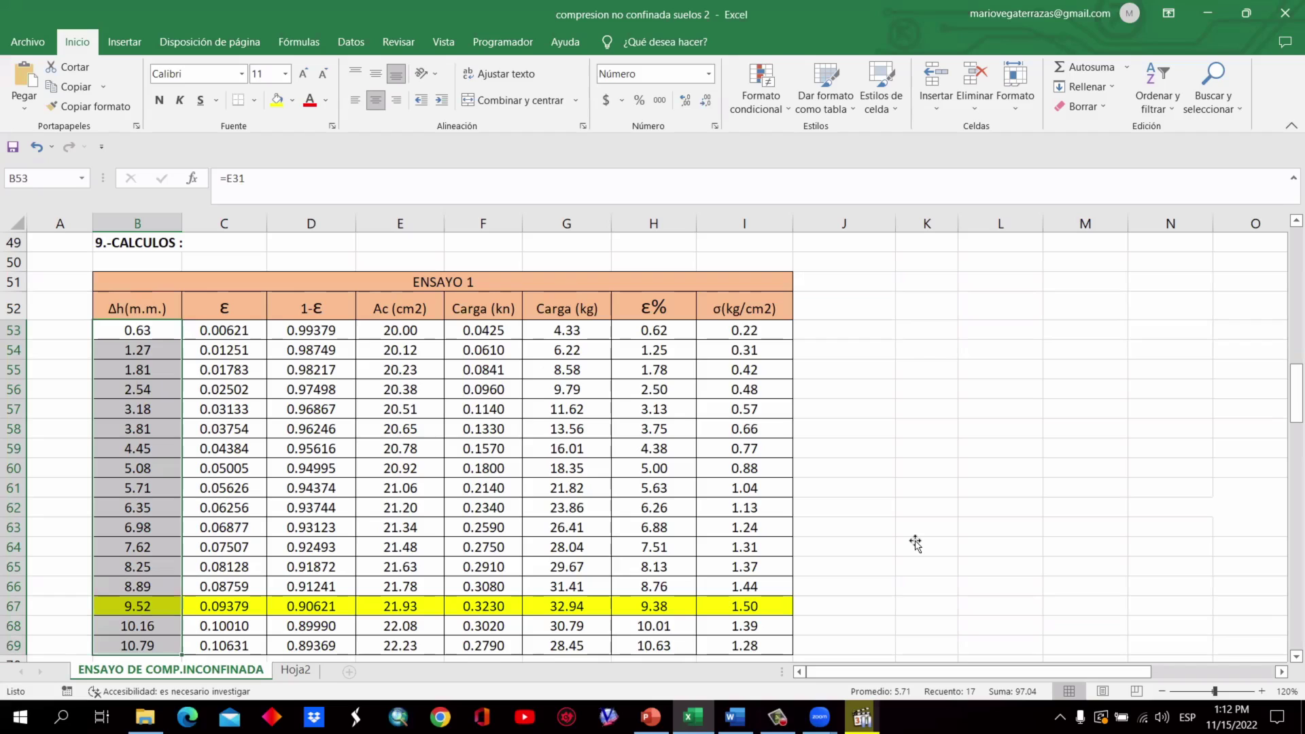
Step: Highlight the Δh(m.m.) values in B53:B69 and compare the cell references in B53 and B54
{"action": "left_click_drag", "start_coordinate": [170, 335], "coordinate": [156, 641]}
{"action": "left_click", "coordinate": [160, 350]}
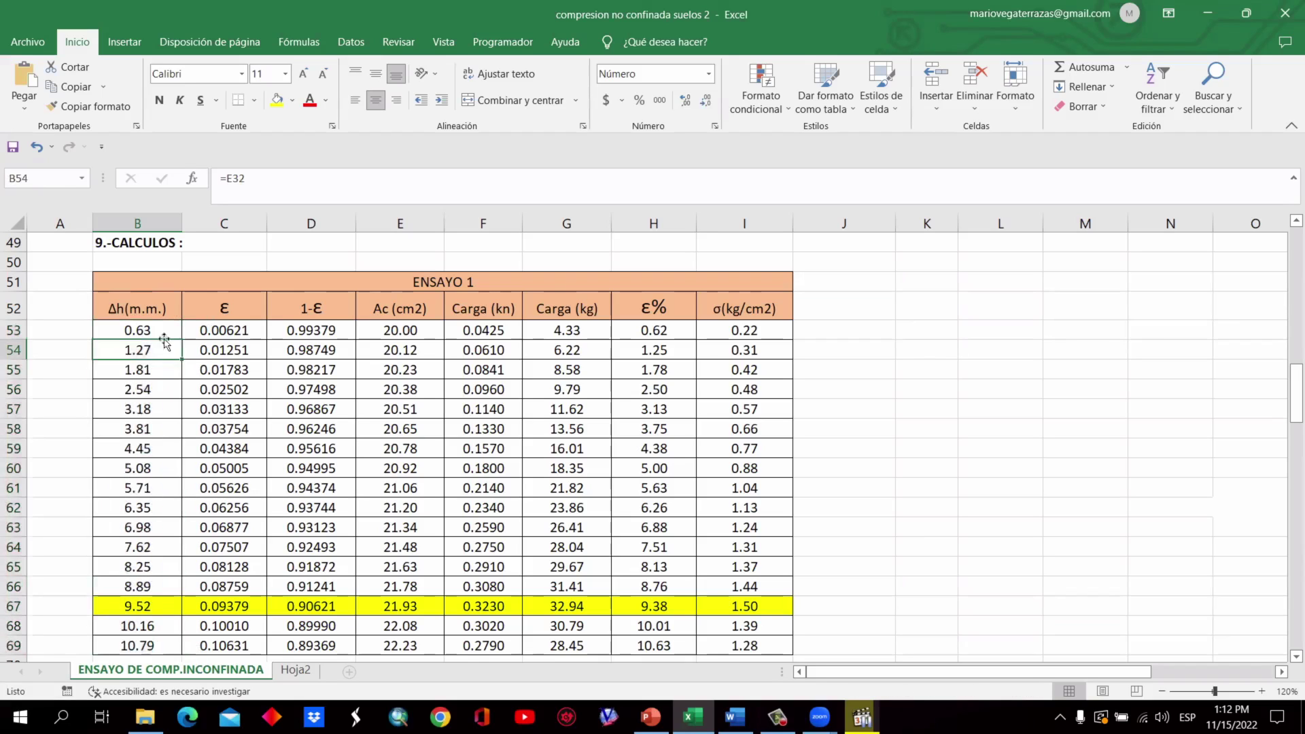
{"action": "left_click", "coordinate": [166, 330]}
{"action": "left_click", "coordinate": [166, 348]}
{"action": "left_click", "coordinate": [172, 331]}
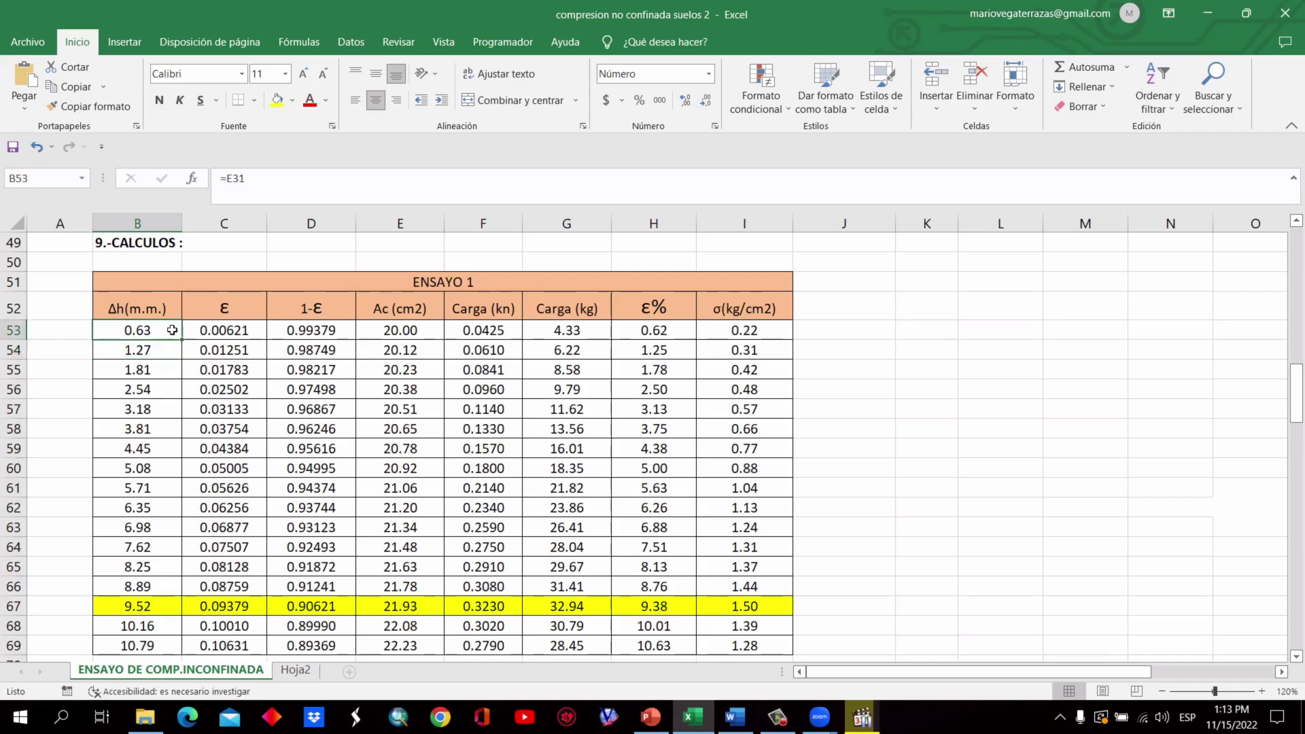
Step: Go down the Δh(m.m.) cells B53 to B57 one by one to examine their links to the test readings
{"action": "left_click_drag", "start_coordinate": [176, 358], "coordinate": [160, 629]}
{"action": "left_click", "coordinate": [162, 324]}
{"action": "left_click", "coordinate": [161, 341]}
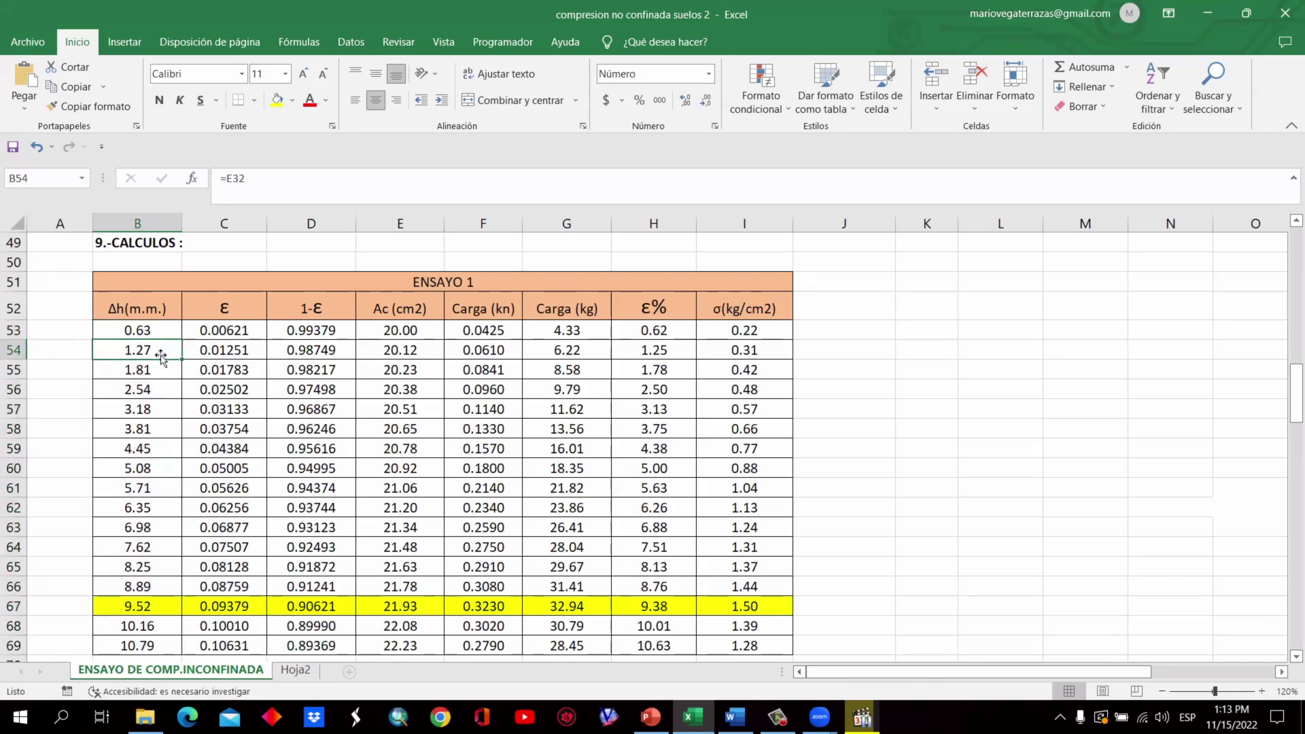
{"action": "left_click", "coordinate": [160, 365]}
{"action": "left_click", "coordinate": [169, 346]}
{"action": "left_click", "coordinate": [160, 367]}
{"action": "left_click", "coordinate": [160, 389]}
{"action": "left_click", "coordinate": [164, 407]}
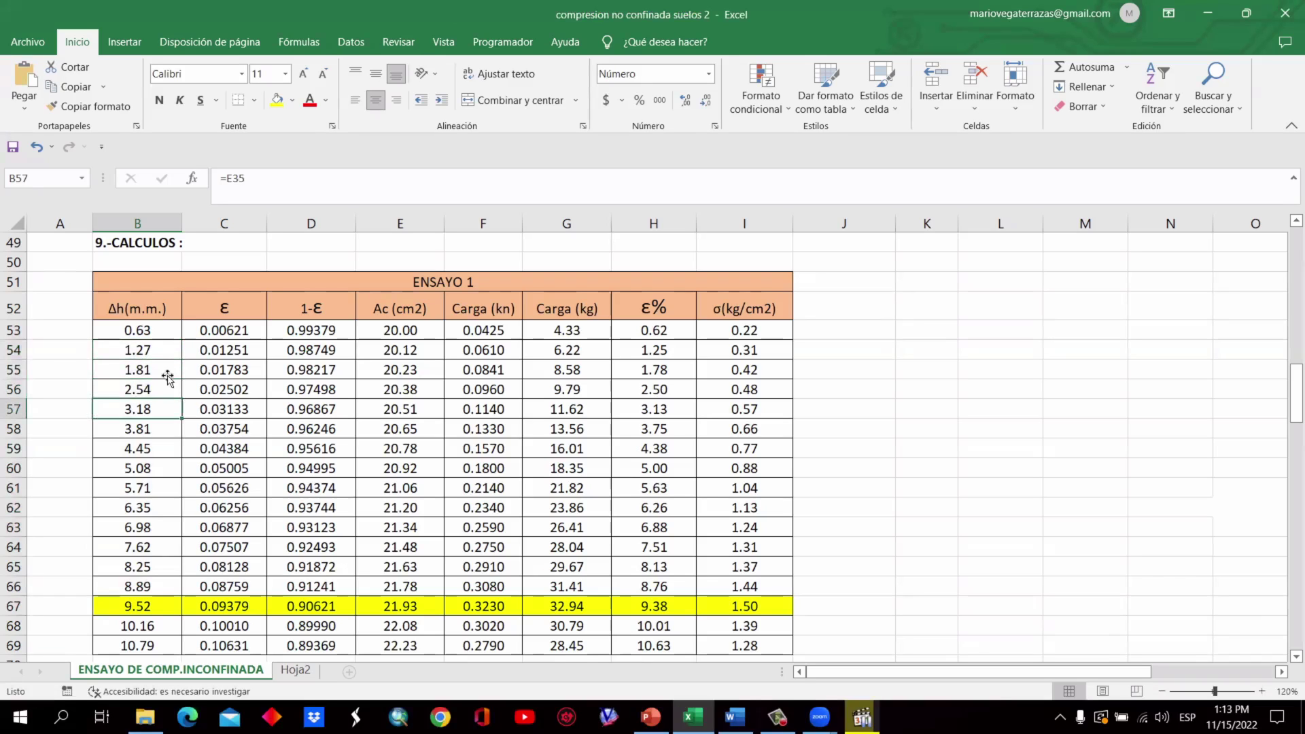
Step: Highlight the full Δh(m.m.) column again and examine the references in B54, B55 and B56
{"action": "left_click_drag", "start_coordinate": [167, 337], "coordinate": [194, 653]}
{"action": "left_click", "coordinate": [167, 350]}
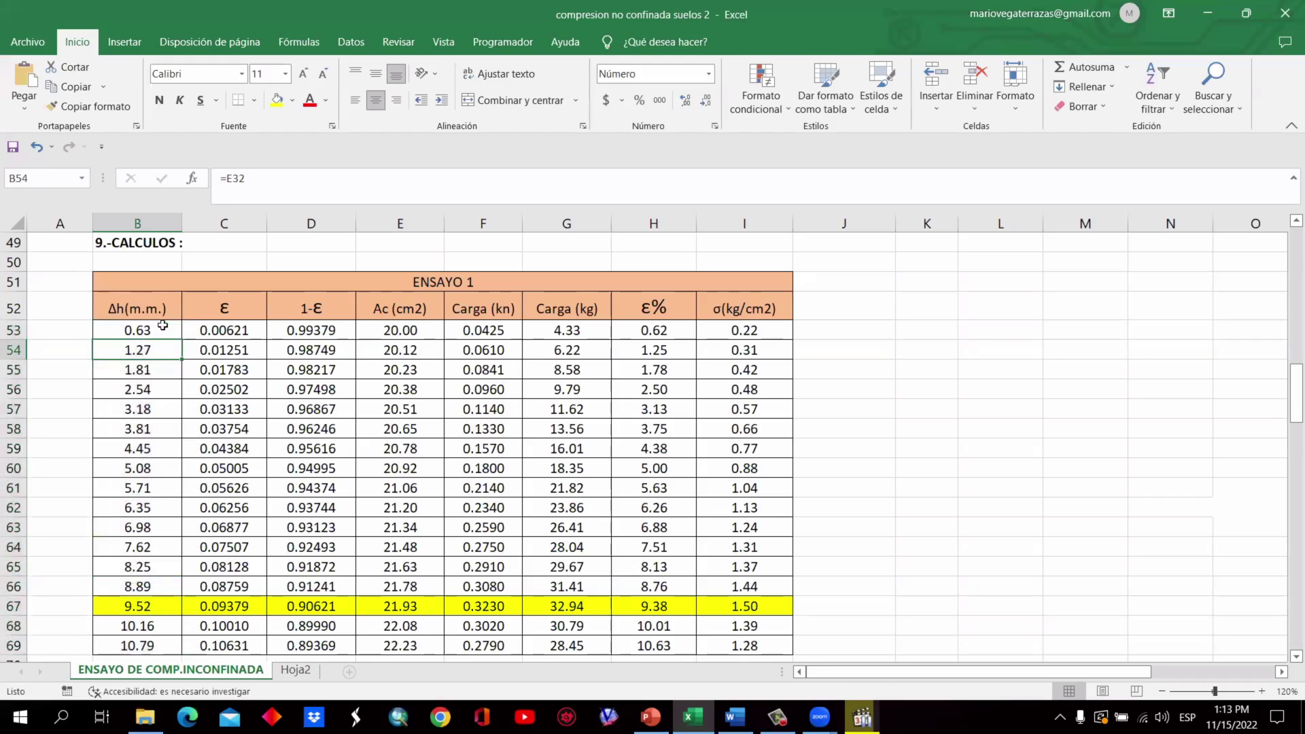
{"action": "left_click", "coordinate": [161, 376]}
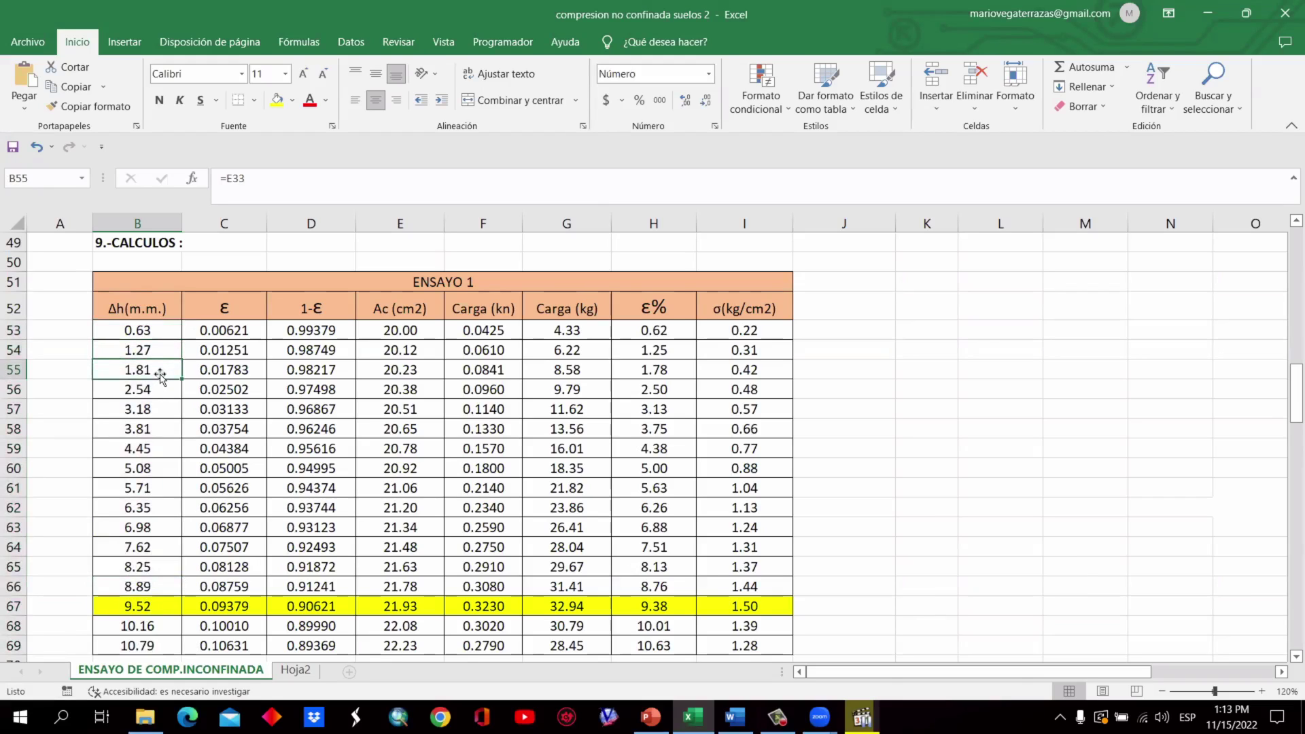
{"action": "left_click", "coordinate": [161, 395]}
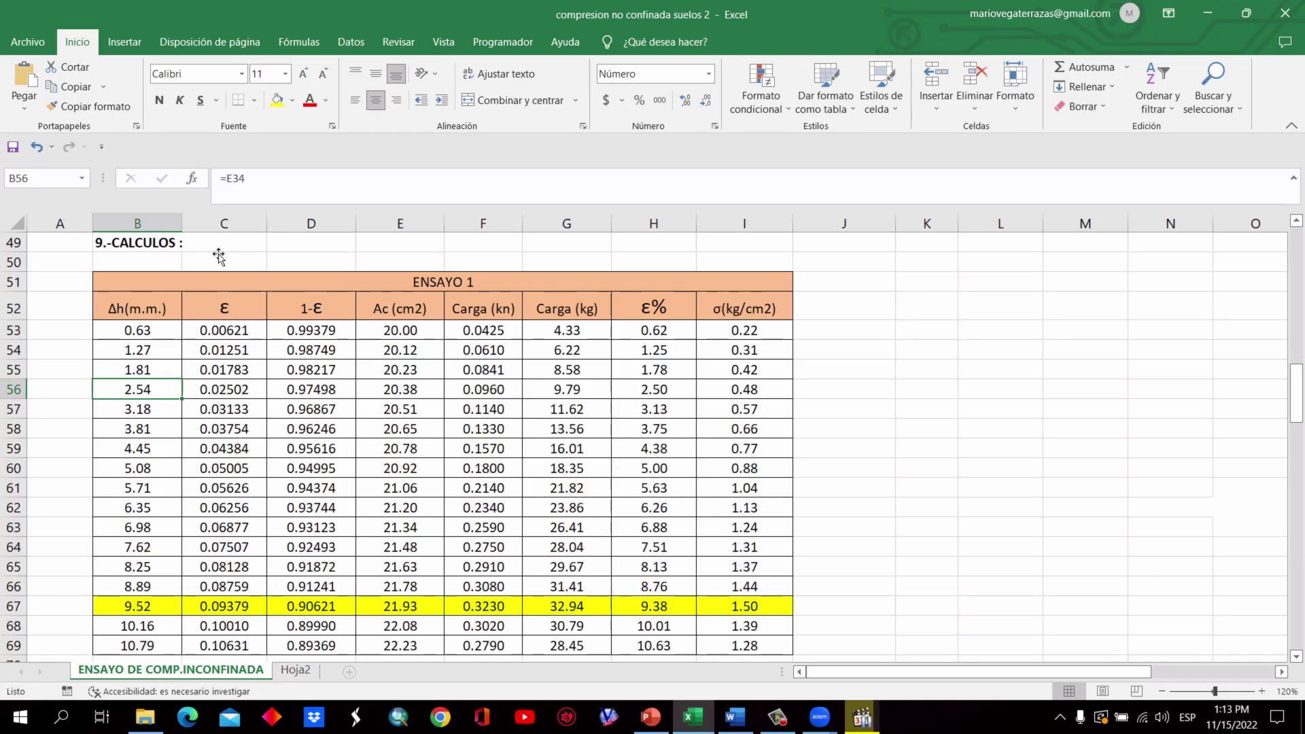
Step: Highlight B53:B69 and check the successive Δh(m.m.) cells from B55 to B59
{"action": "left_click_drag", "start_coordinate": [159, 337], "coordinate": [151, 649]}
{"action": "left_click", "coordinate": [162, 362]}
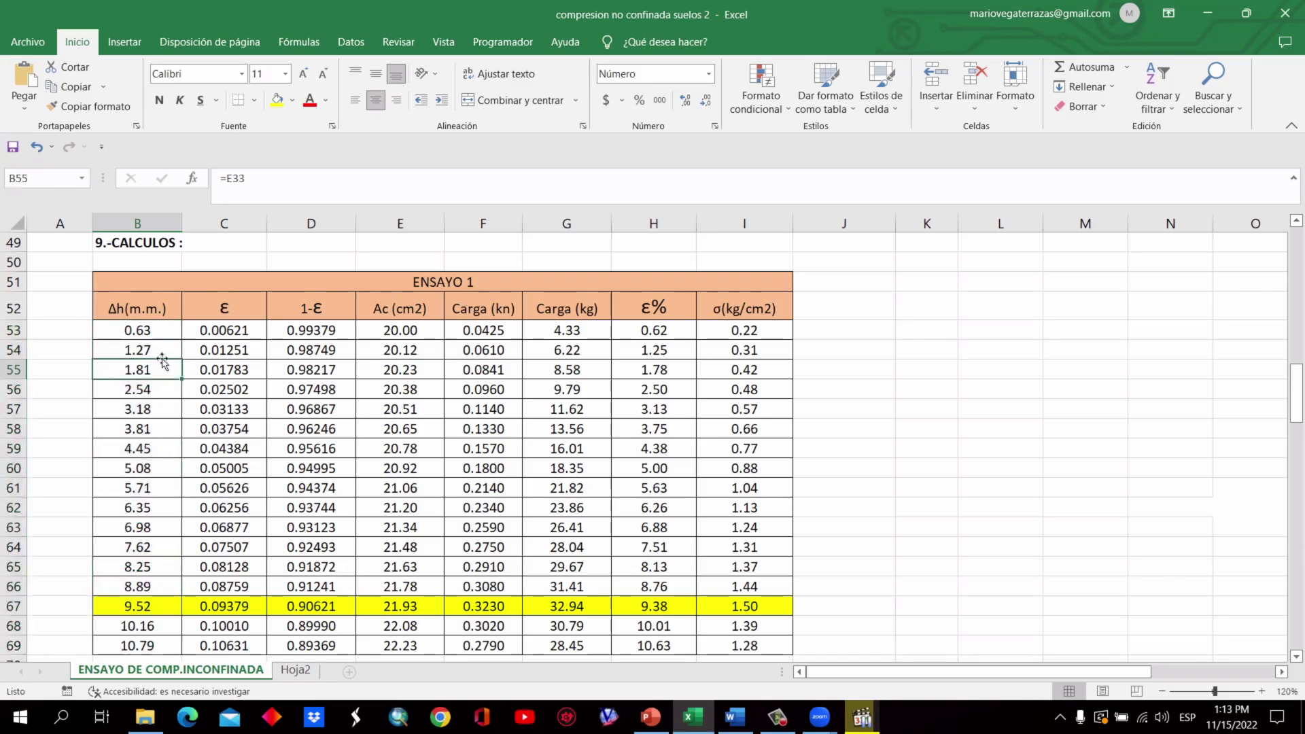
{"action": "left_click", "coordinate": [162, 390]}
{"action": "left_click", "coordinate": [161, 408]}
{"action": "left_click", "coordinate": [160, 430]}
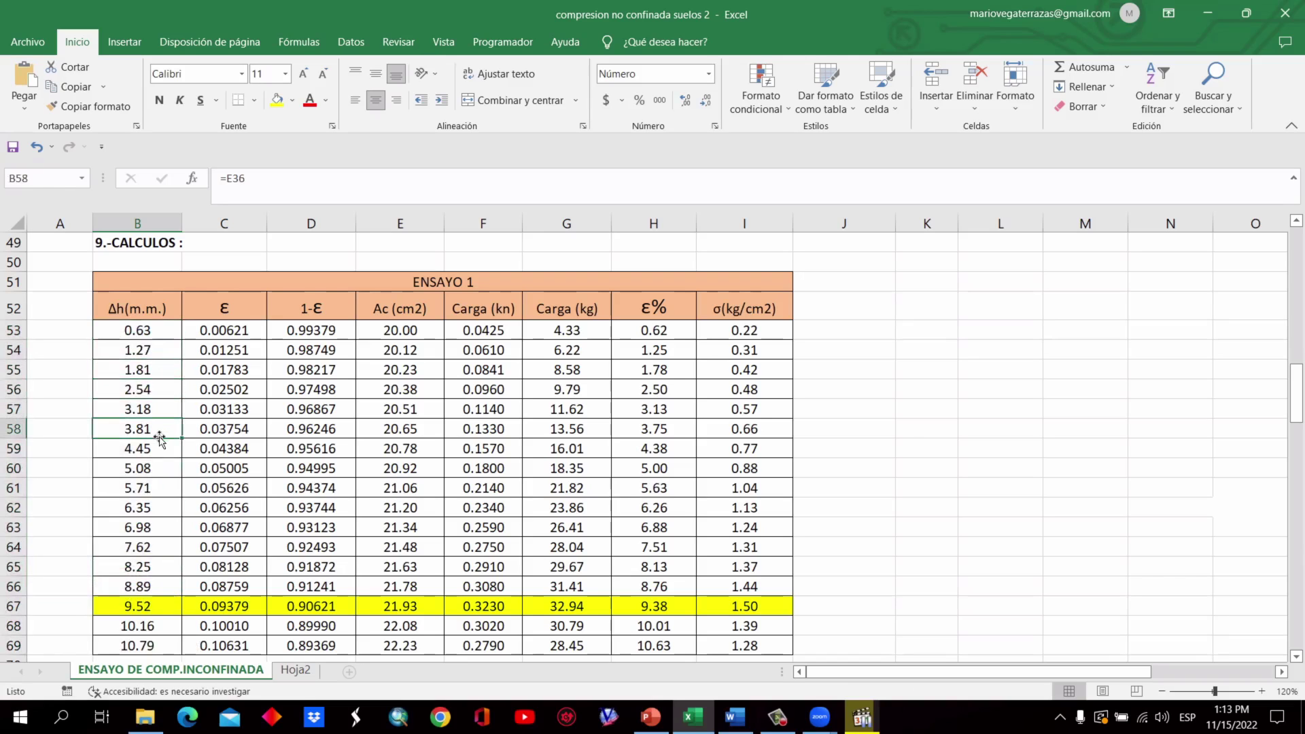
{"action": "left_click", "coordinate": [164, 447]}
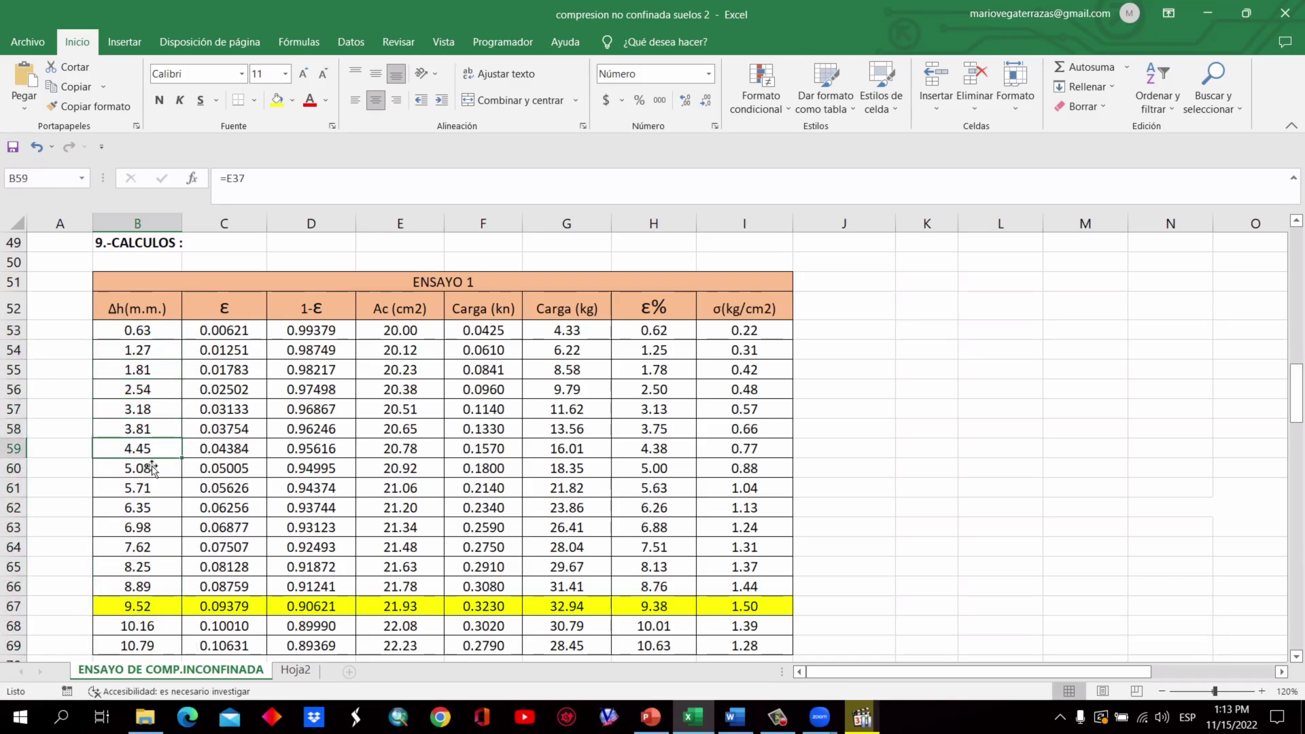
Step: Highlight the first four Δh values in B53:B56, view the test photos slide in PowerPoint, and return to the Excel sheet
{"action": "left_click_drag", "start_coordinate": [168, 333], "coordinate": [157, 392]}
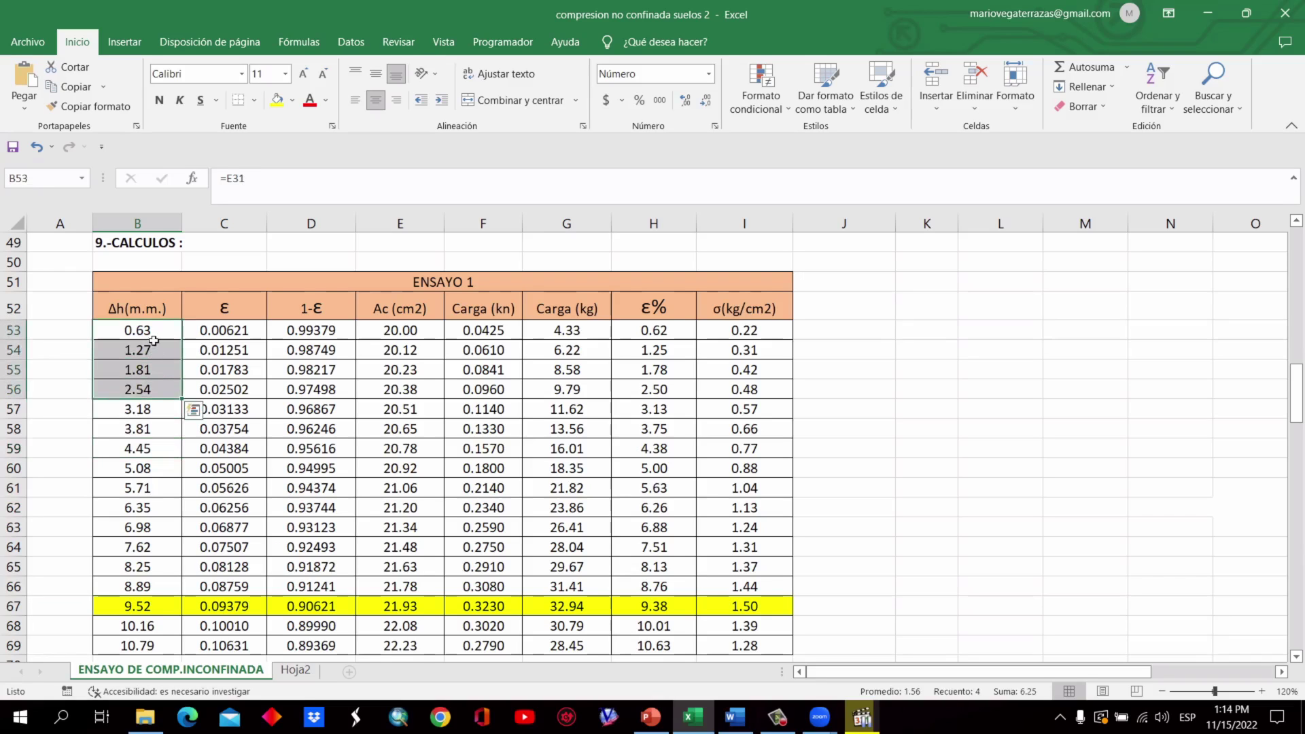
{"action": "left_click_drag", "start_coordinate": [154, 342], "coordinate": [160, 332]}
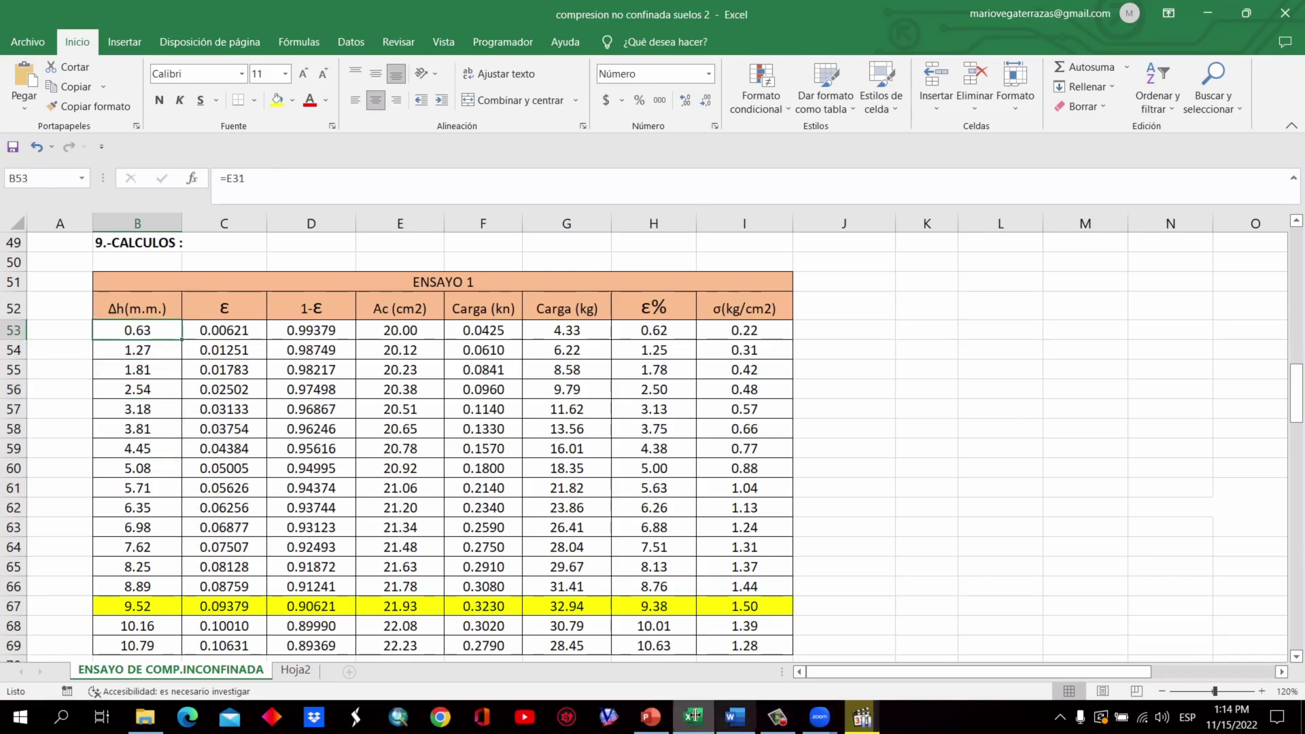
{"action": "left_click", "coordinate": [647, 717]}
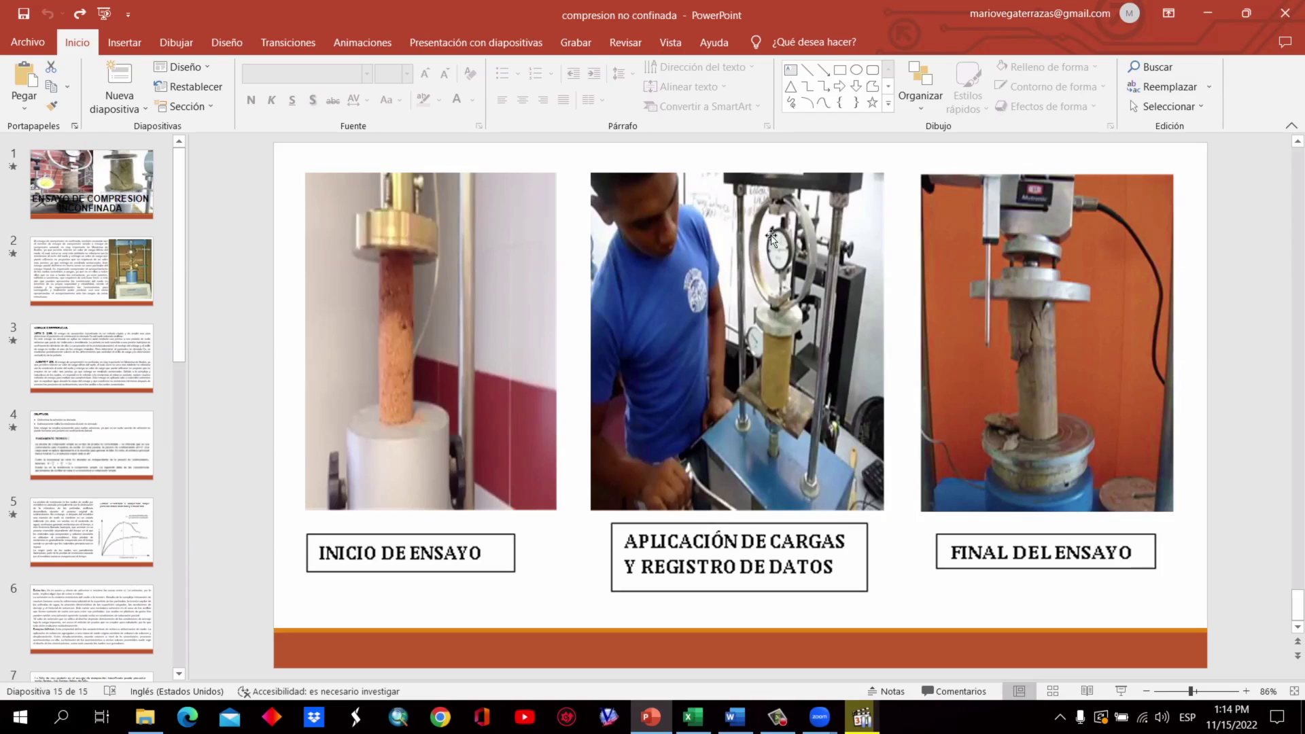
{"action": "left_click", "coordinate": [700, 719]}
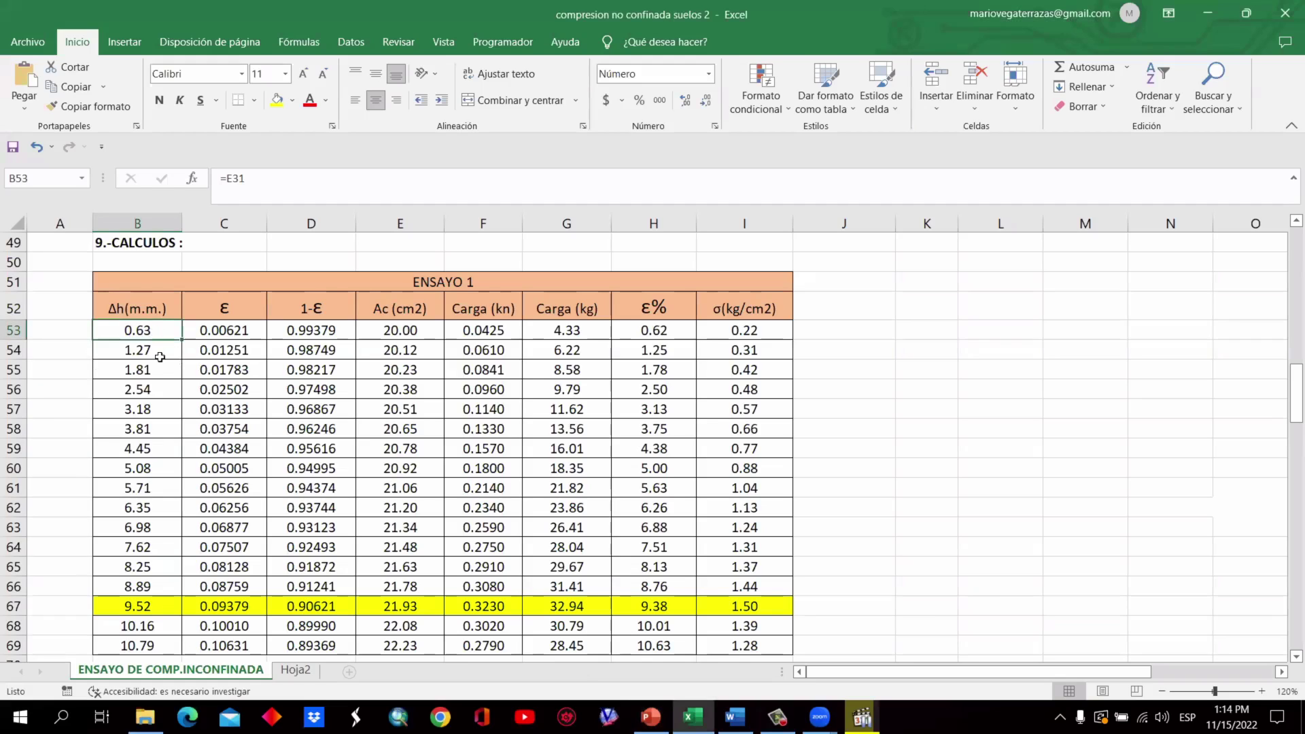
Step: Highlight the Δh(m.m.) column B53:B69 and the ε column C53:C69 of the calculations table
{"action": "key", "text": "Down"}
{"action": "left_click_drag", "start_coordinate": [159, 334], "coordinate": [142, 647]}
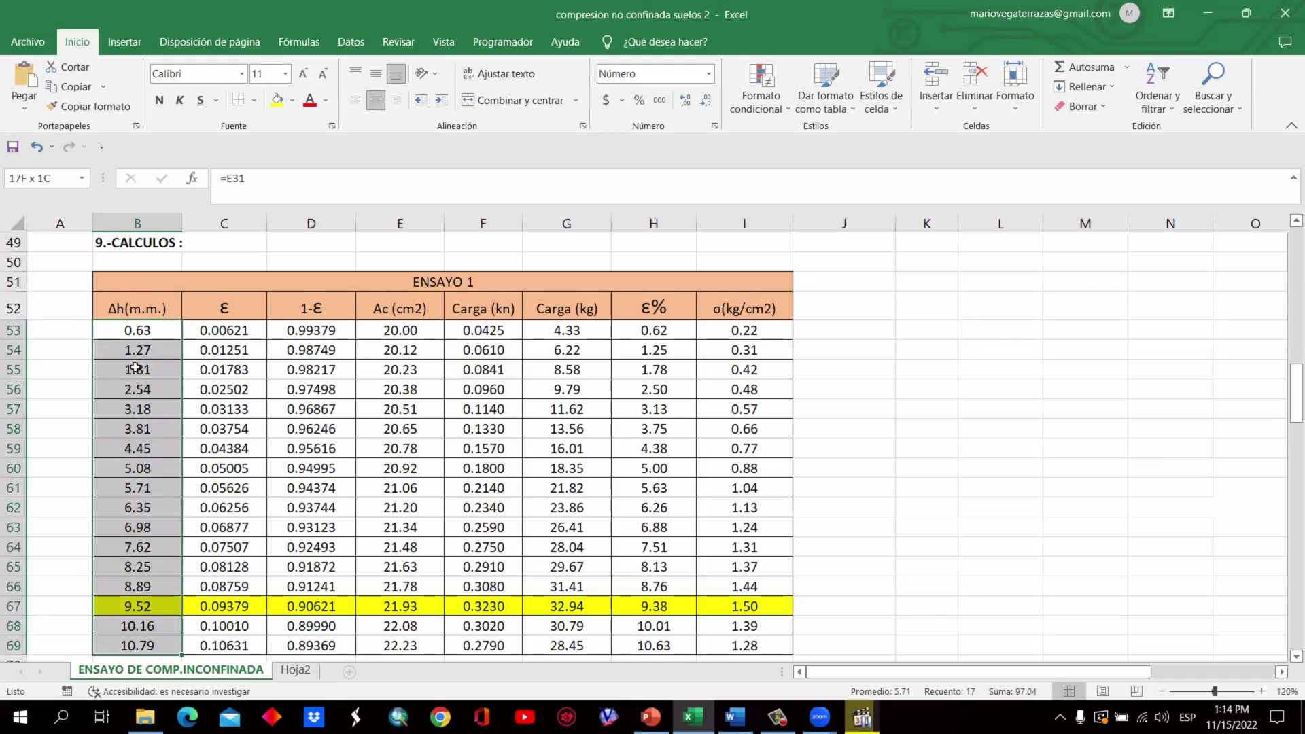
{"action": "mouse_move", "coordinate": [253, 329]}
{"action": "left_mouse_down"}
{"action": "mouse_move", "coordinate": [252, 448]}
{"action": "mouse_move", "coordinate": [255, 329]}
{"action": "left_mouse_up"}
{"action": "left_click_drag", "start_coordinate": [244, 406], "coordinate": [241, 640]}
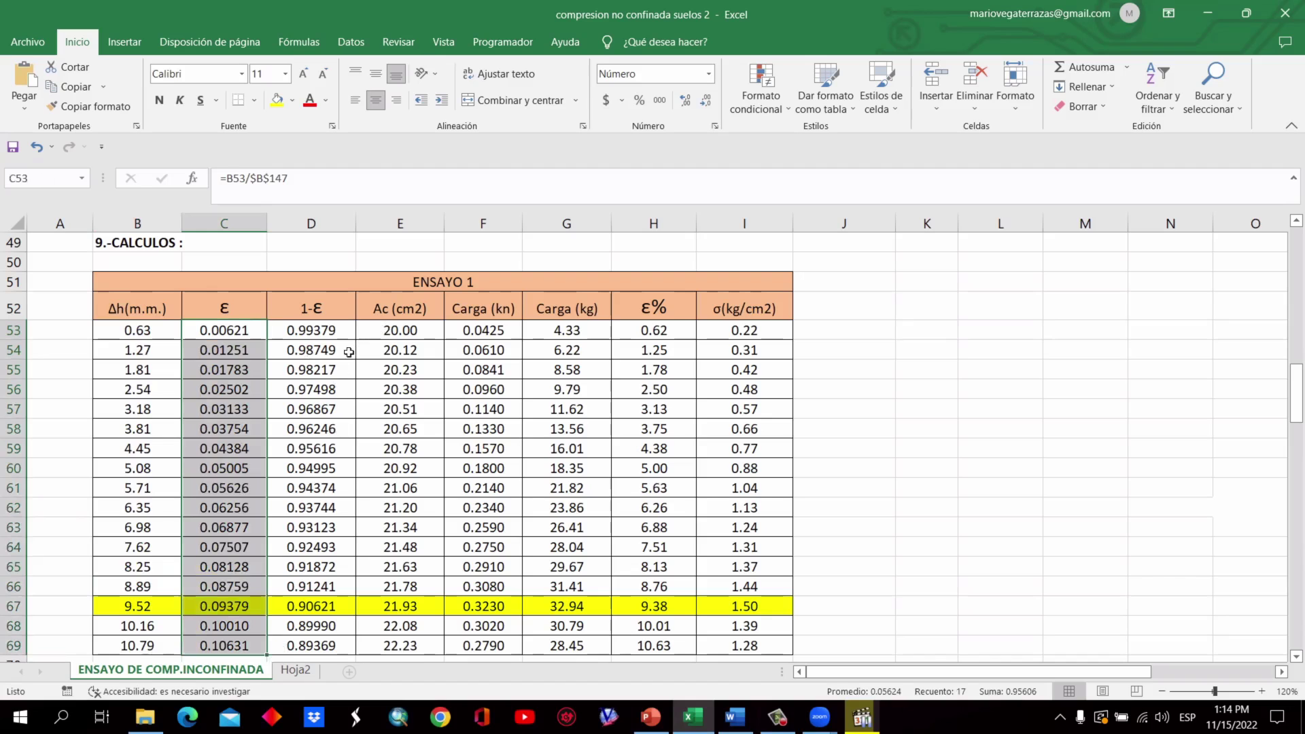
Step: Inspect the corrected area formula in E54 and the Area formula it references in C7 of the data table
{"action": "left_click", "coordinate": [401, 348]}
{"action": "scroll", "coordinate": [402, 345], "scroll_direction": "up", "scroll_amount": 13}
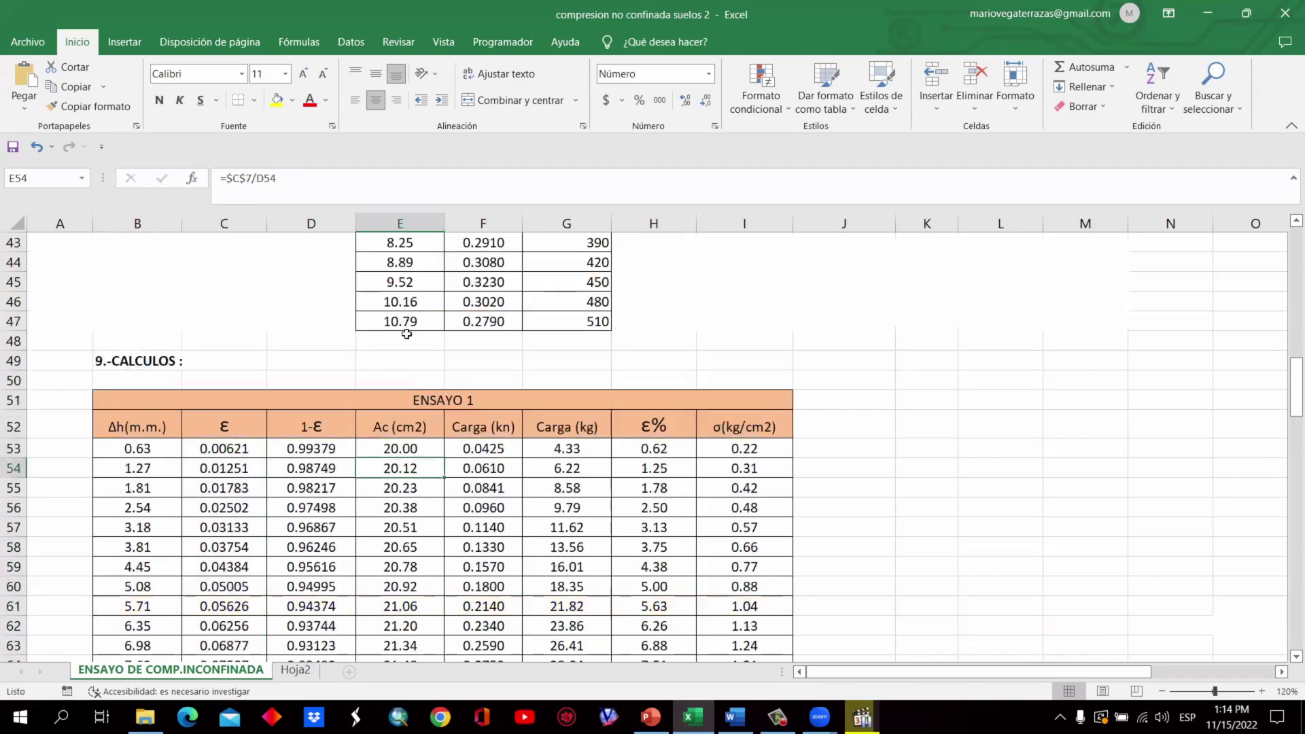
{"action": "scroll", "coordinate": [407, 334], "scroll_direction": "up", "scroll_amount": 3}
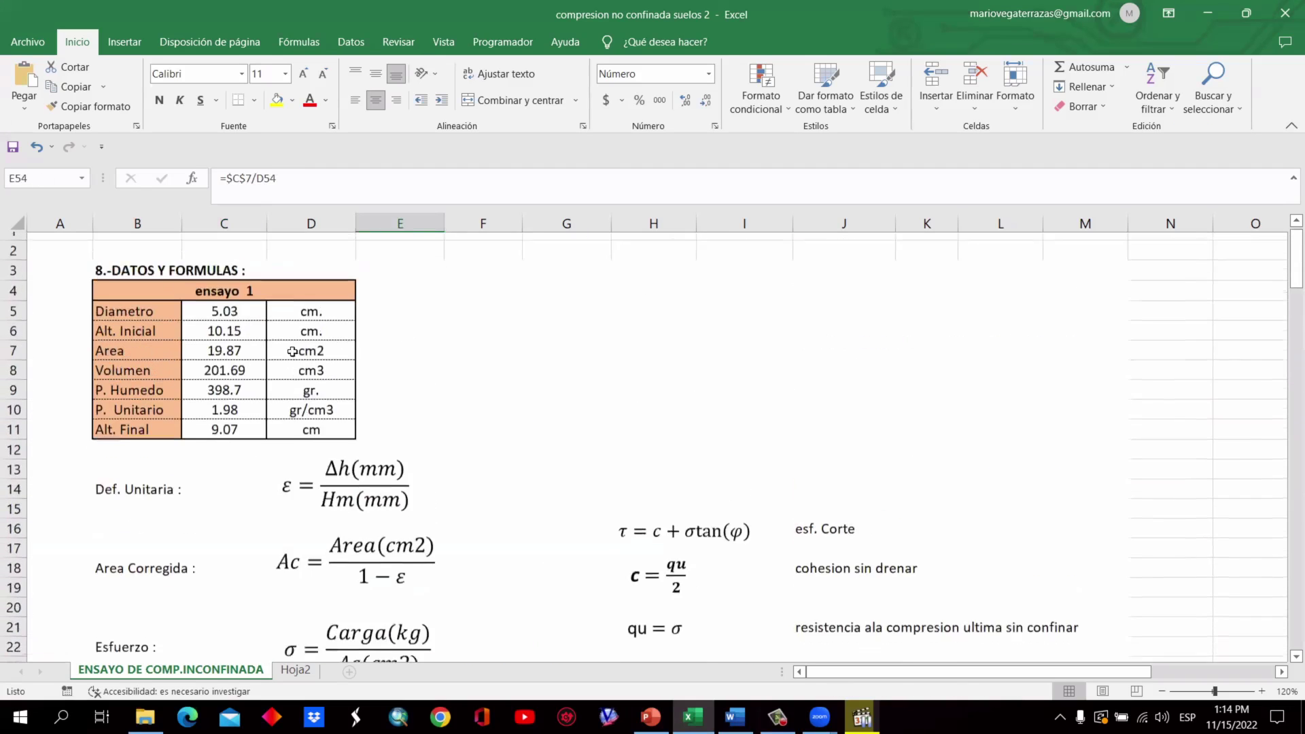
{"action": "left_click", "coordinate": [250, 363]}
{"action": "scroll", "coordinate": [271, 362], "scroll_direction": "down", "scroll_amount": 3}
{"action": "scroll", "coordinate": [262, 341], "scroll_direction": "up", "scroll_amount": 2}
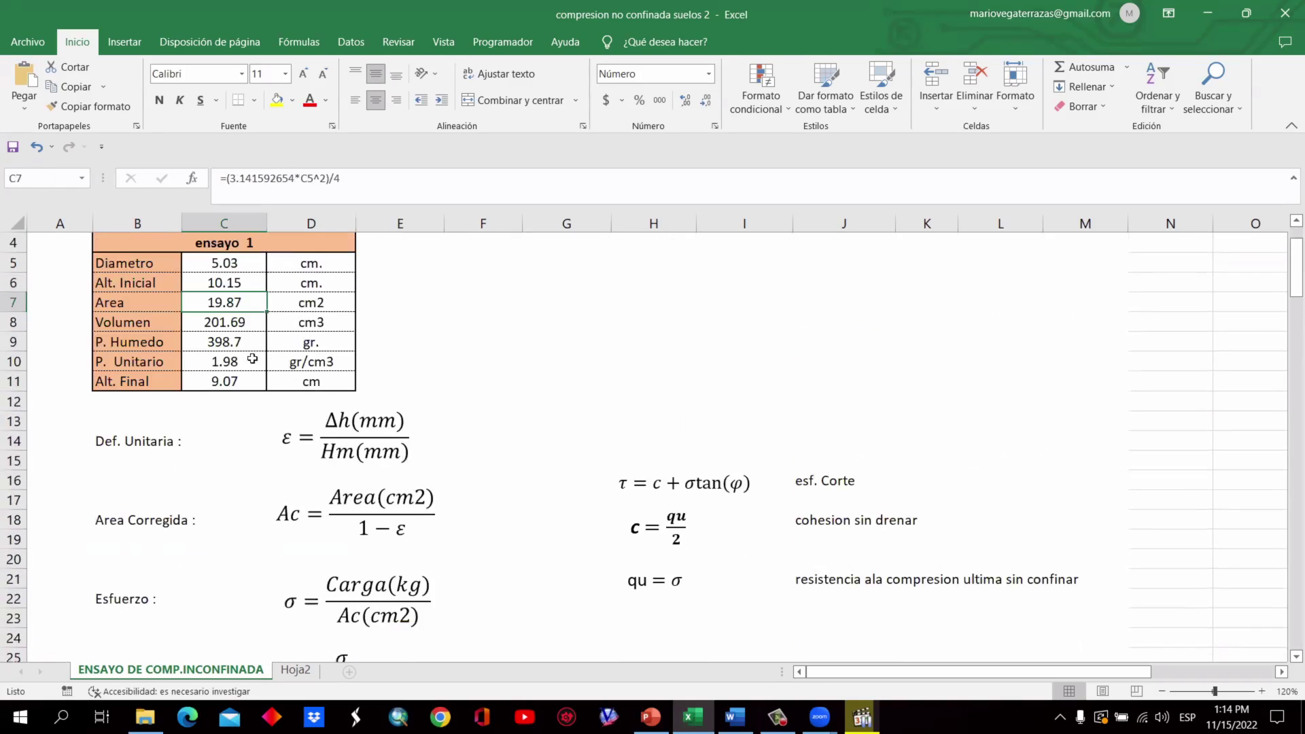
{"action": "scroll", "coordinate": [307, 364], "scroll_direction": "down", "scroll_amount": 3}
{"action": "scroll", "coordinate": [307, 364], "scroll_direction": "down", "scroll_amount": 13}
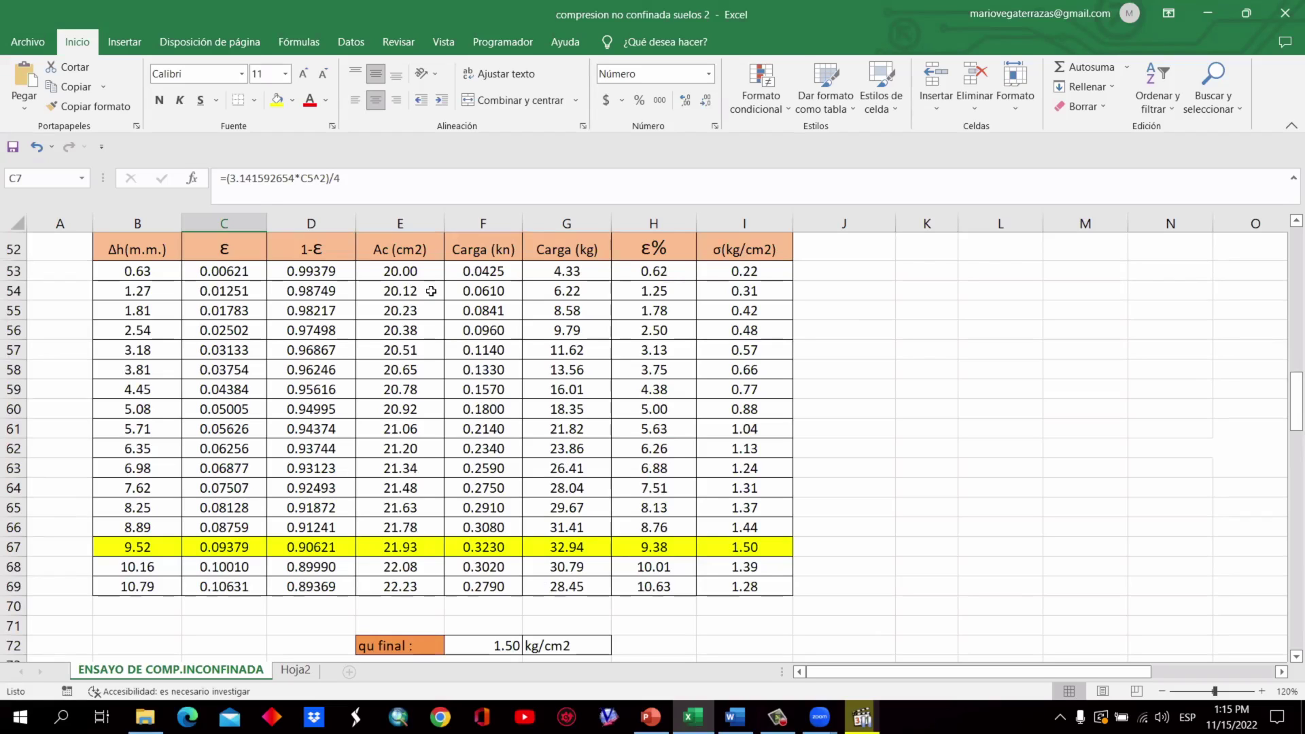
Step: Highlight the Ac (cm2) values in E54:E69 and review the Area Corregida equation in the formulas section
{"action": "left_click_drag", "start_coordinate": [431, 290], "coordinate": [421, 583]}
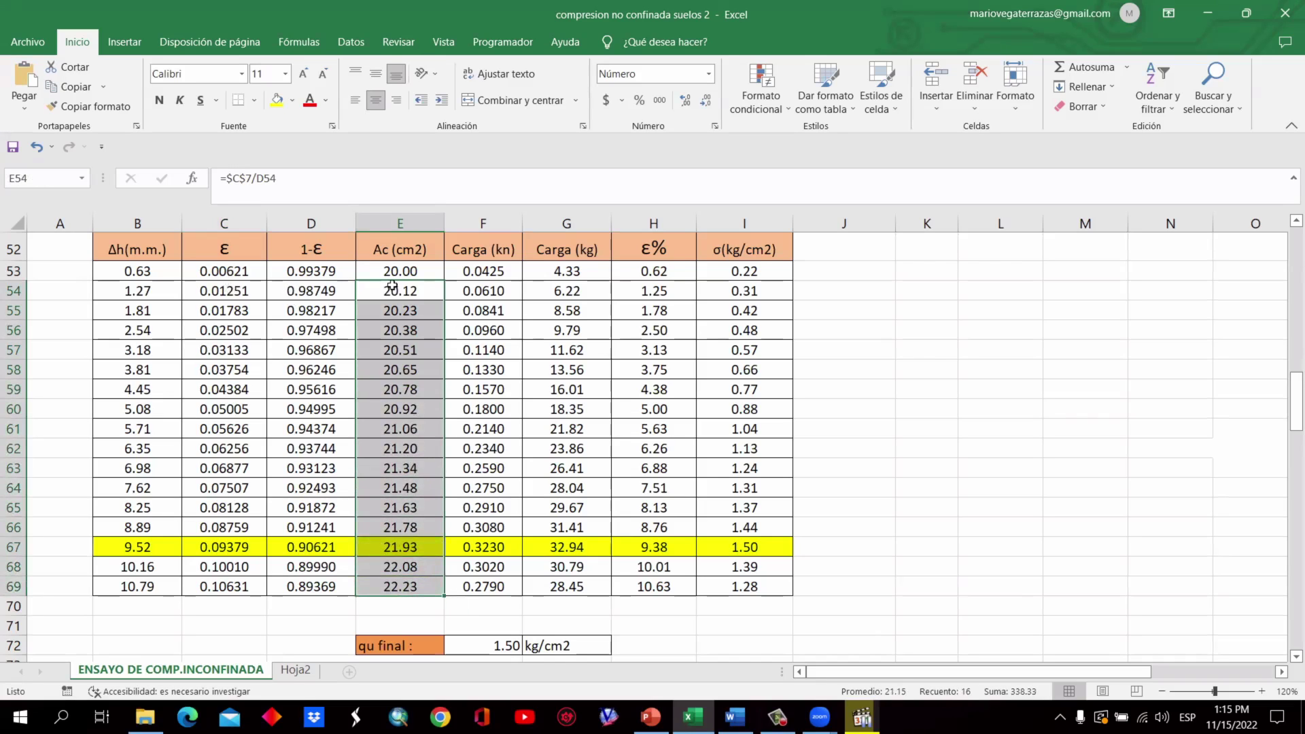
{"action": "scroll", "coordinate": [411, 283], "scroll_direction": "up", "scroll_amount": 4}
{"action": "scroll", "coordinate": [412, 283], "scroll_direction": "up", "scroll_amount": 10}
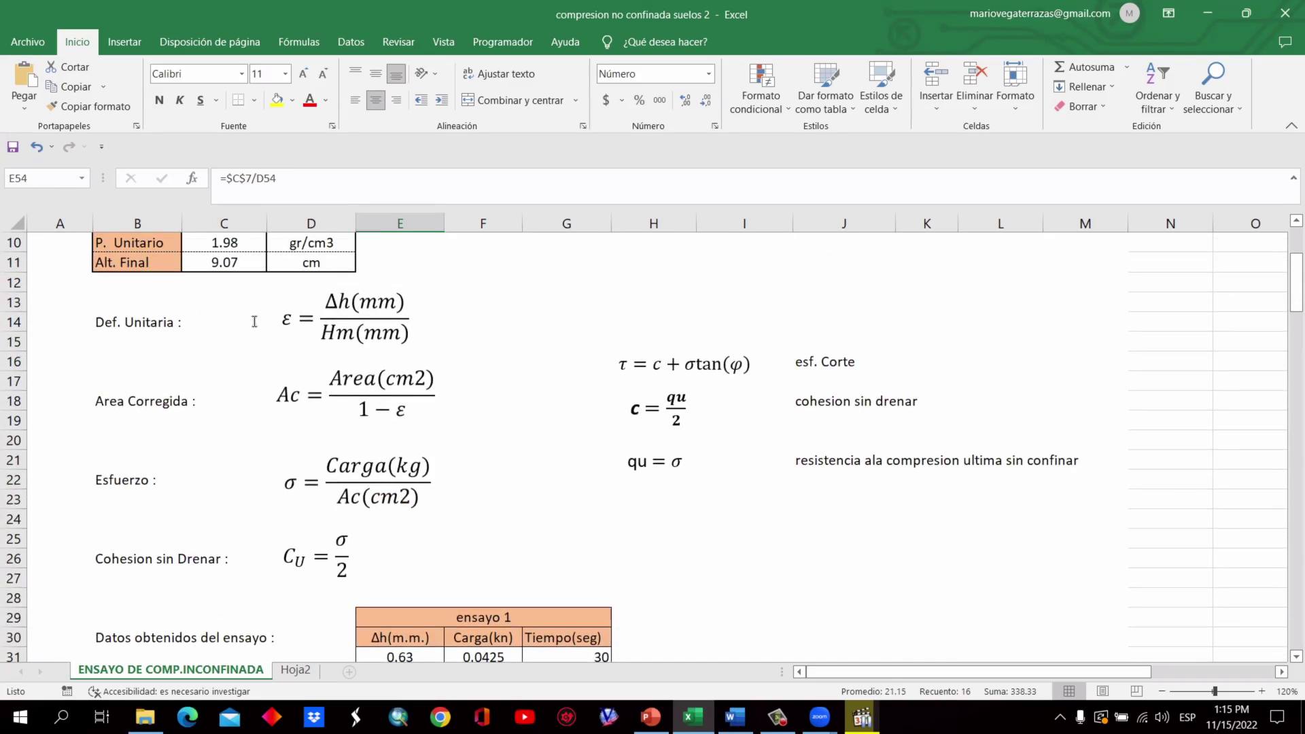
{"action": "scroll", "coordinate": [308, 357], "scroll_direction": "down", "scroll_amount": 10}
{"action": "scroll", "coordinate": [307, 357], "scroll_direction": "down", "scroll_amount": 4}
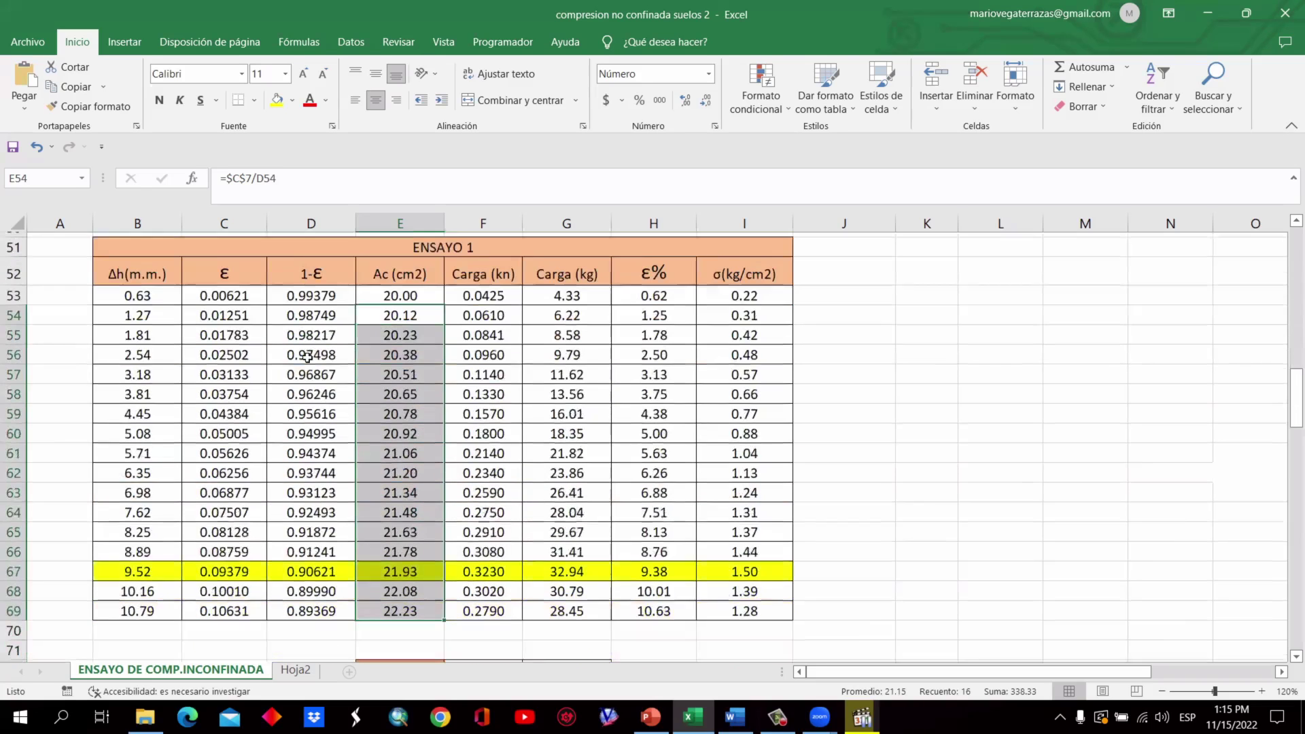
Step: Highlight the Carga (kn) and Carga (kg) columns and inspect the σ(kg/cm2) formulas in I53, I54 and I56 without changing them
{"action": "left_click_drag", "start_coordinate": [482, 271], "coordinate": [485, 588]}
{"action": "left_click_drag", "start_coordinate": [591, 269], "coordinate": [555, 590]}
{"action": "double_click", "coordinate": [758, 266]}
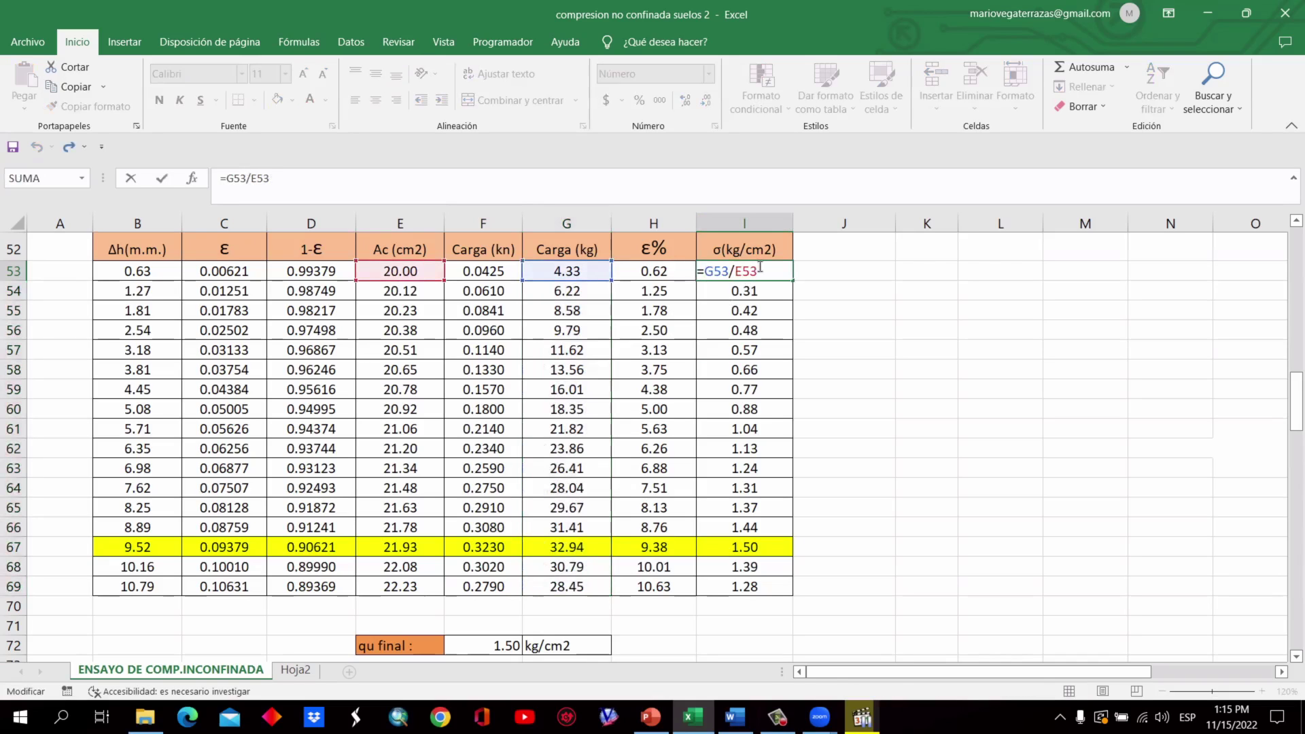
{"action": "key", "text": "Return"}
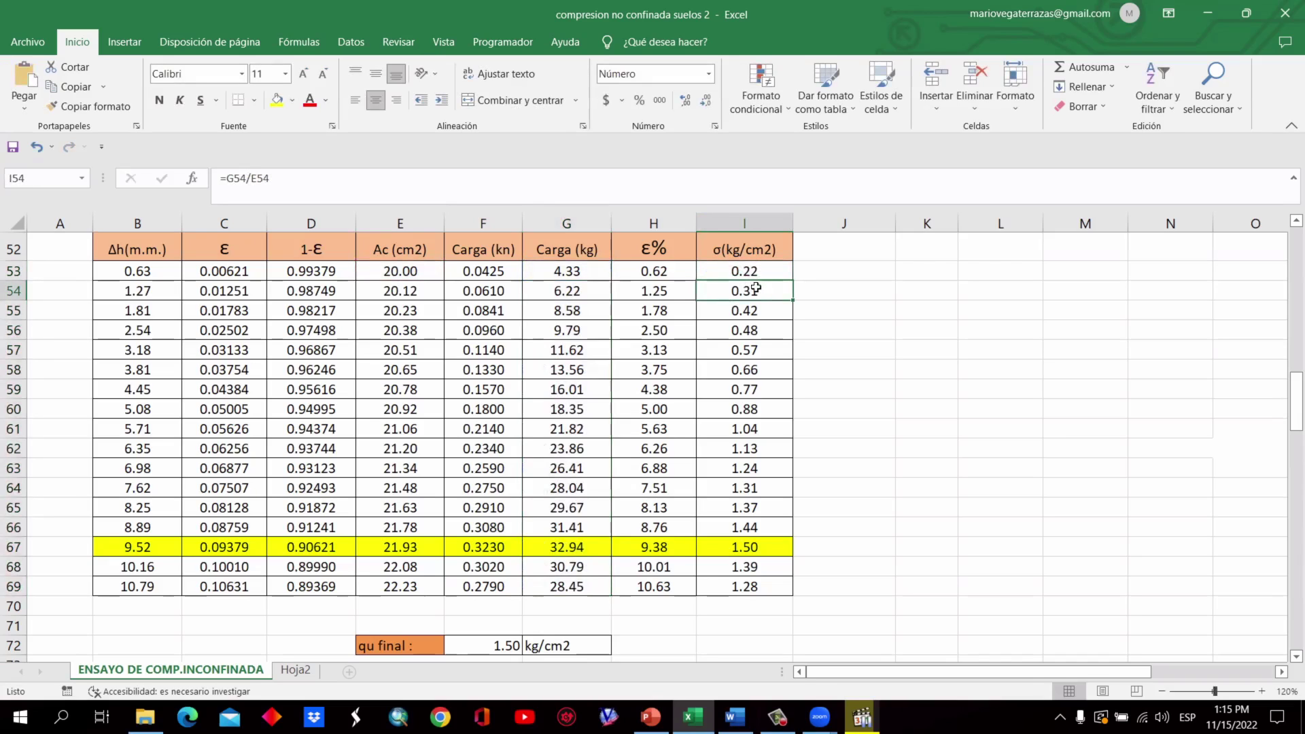
{"action": "double_click", "coordinate": [756, 289]}
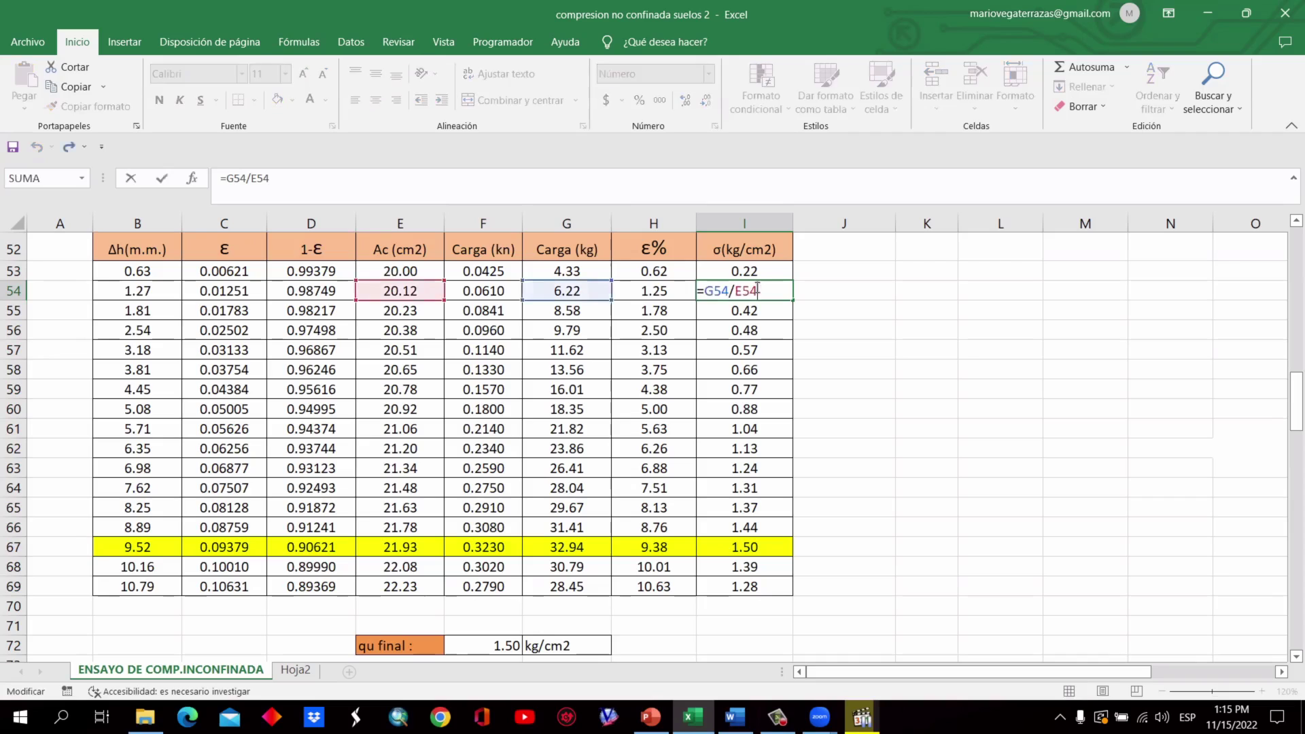
{"action": "key", "text": "Return"}
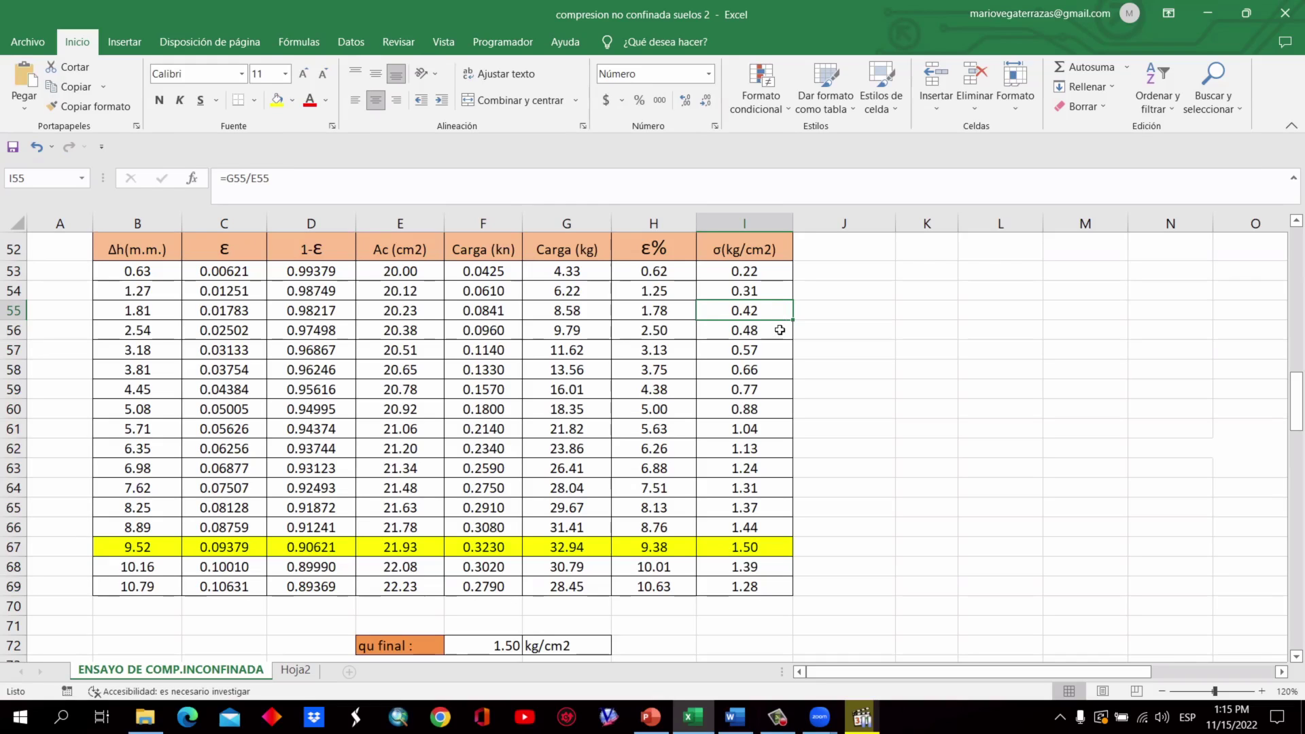
{"action": "left_click", "coordinate": [780, 331]}
{"action": "double_click", "coordinate": [780, 330]}
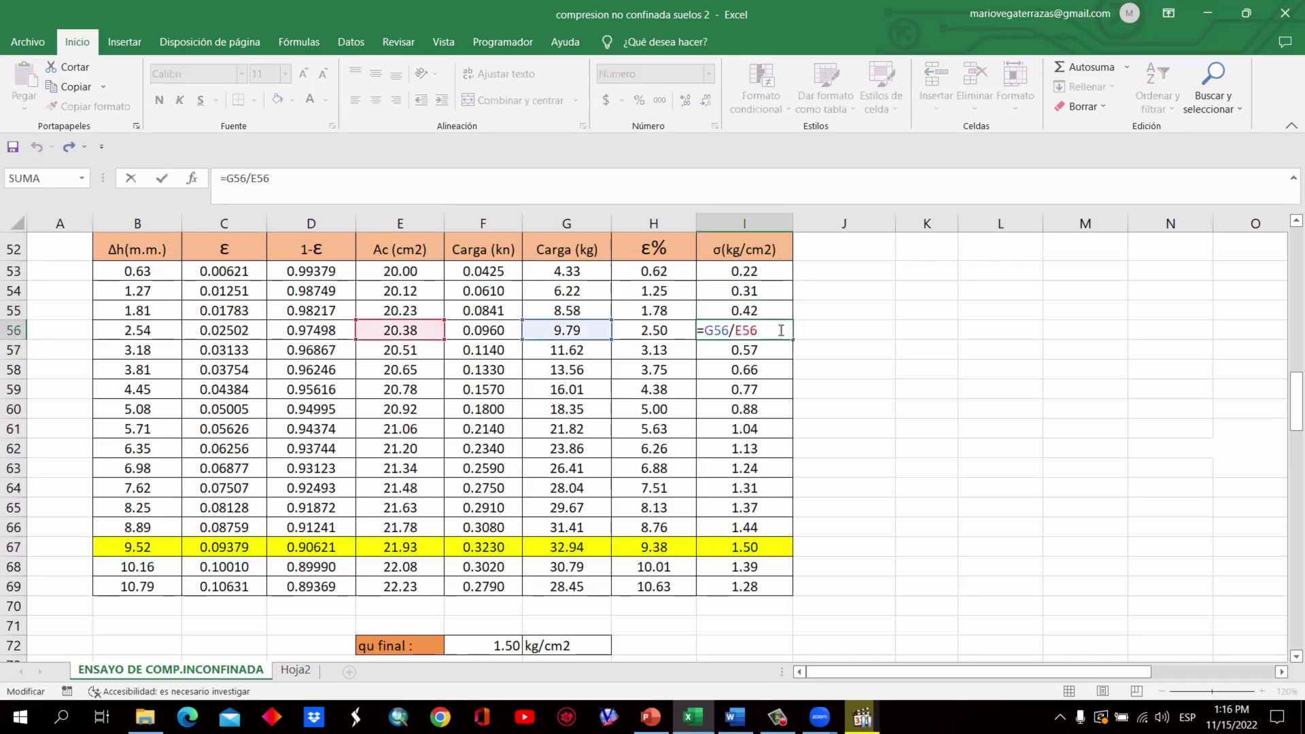
{"action": "key", "text": "Return"}
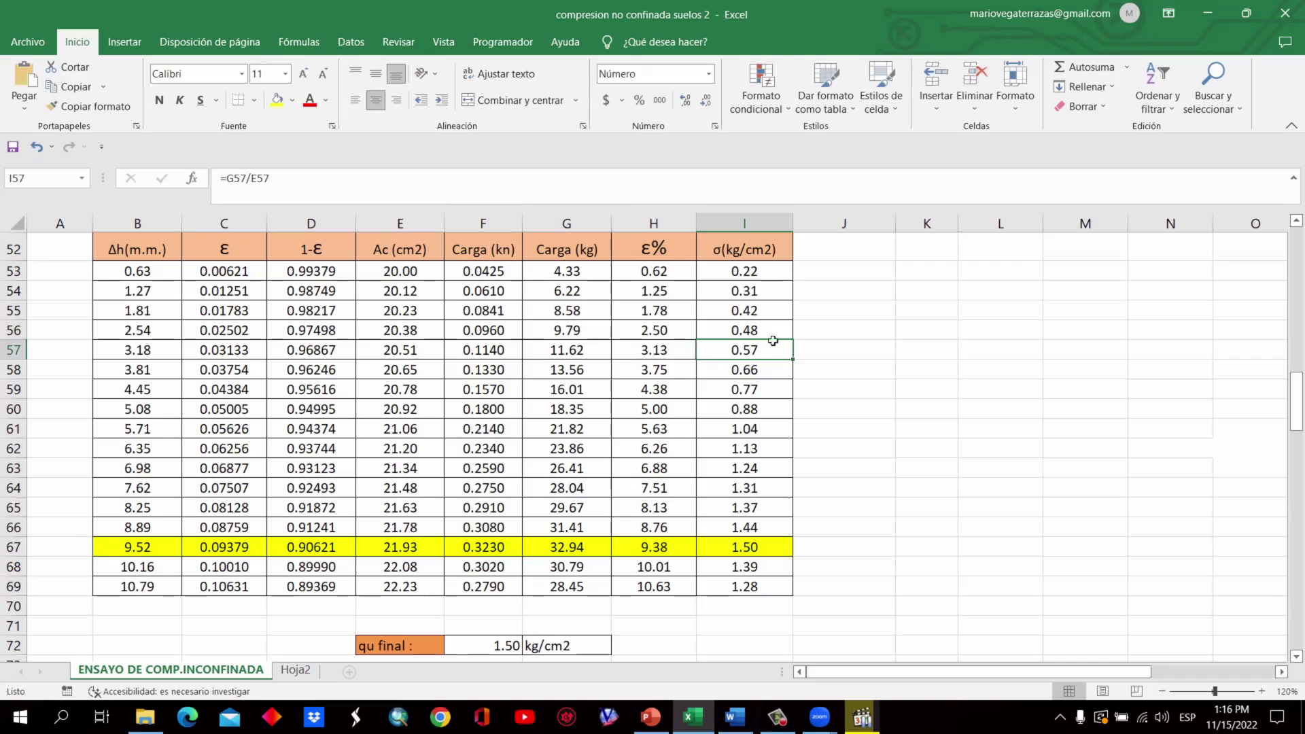
Step: Highlight the ε% values in column H and inspect the formula in the yellow row's cell H67
{"action": "left_click", "coordinate": [671, 282]}
{"action": "left_click_drag", "start_coordinate": [672, 281], "coordinate": [652, 586]}
{"action": "left_click", "coordinate": [679, 547]}
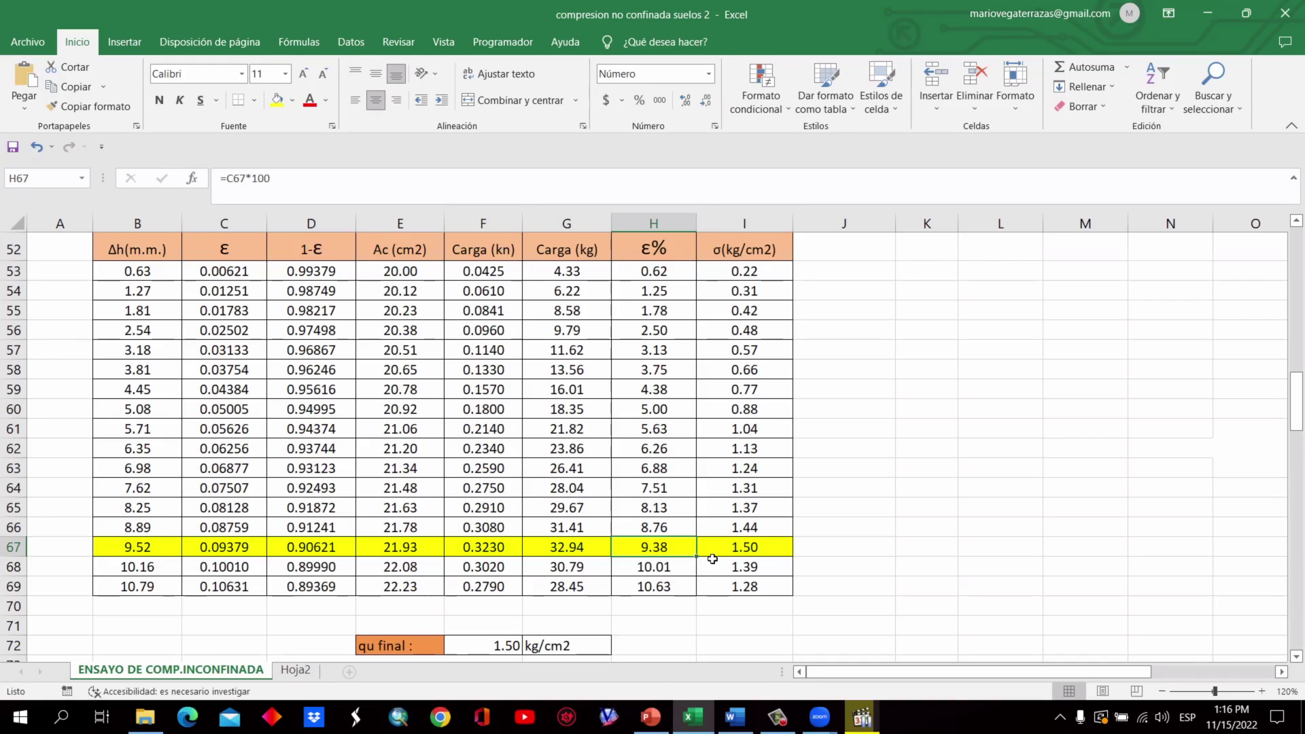
Step: Highlight the σ(kg/cm2) values down to the yellow-marked I67, and examine the last two values in I68:I69
{"action": "left_click_drag", "start_coordinate": [768, 278], "coordinate": [761, 547]}
{"action": "left_click", "coordinate": [760, 547]}
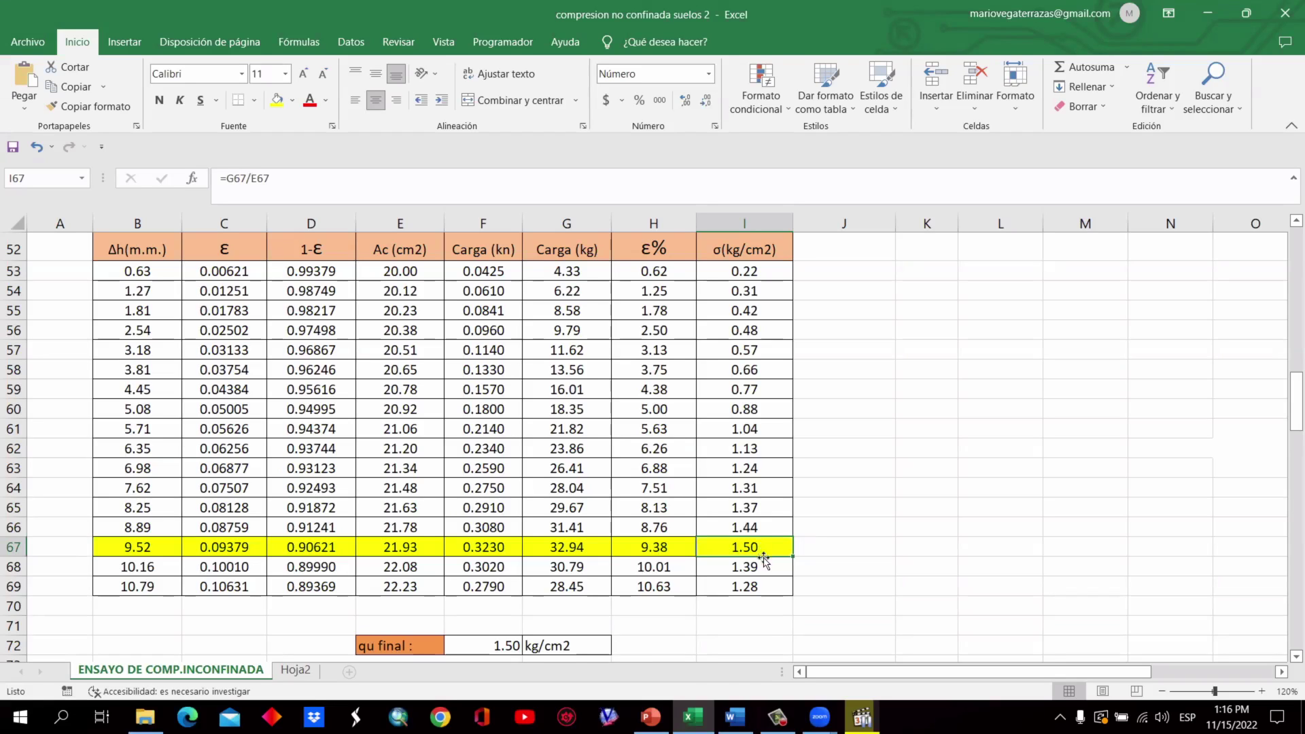
{"action": "left_click", "coordinate": [764, 570]}
{"action": "left_click", "coordinate": [765, 585]}
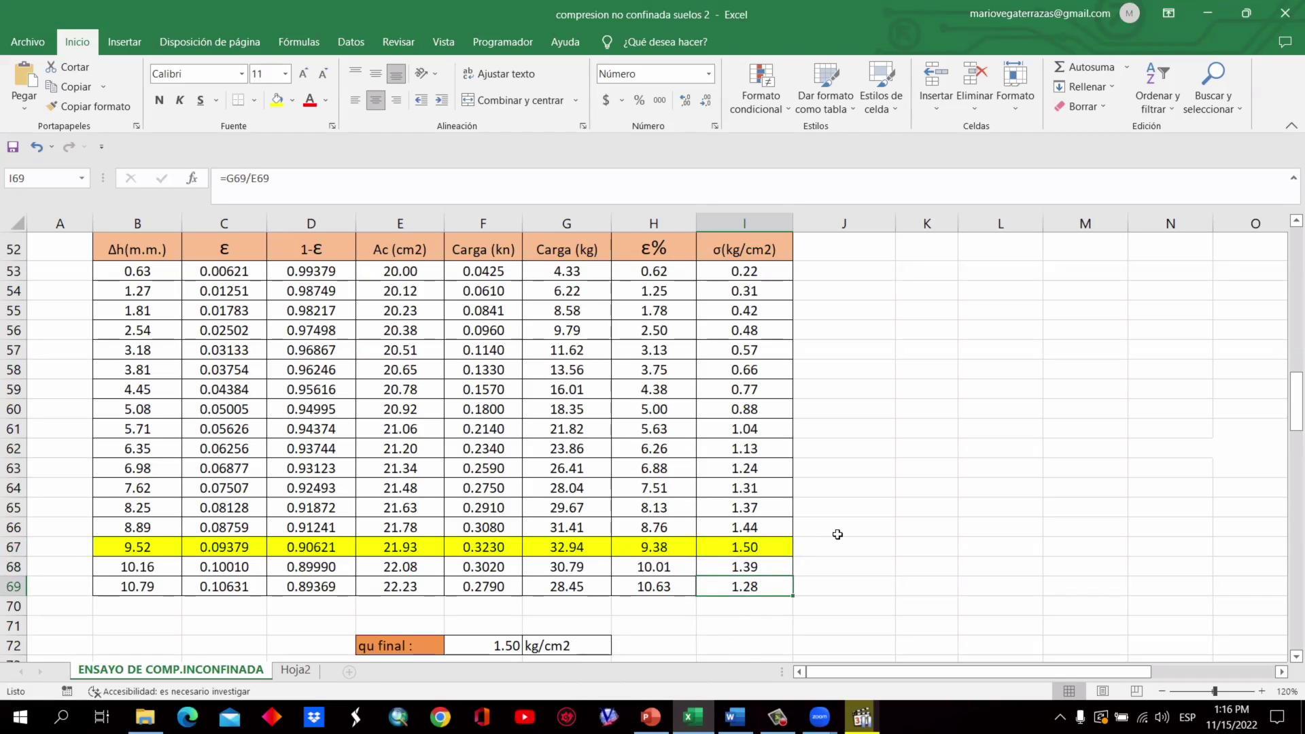
{"action": "left_click_drag", "start_coordinate": [774, 565], "coordinate": [769, 585]}
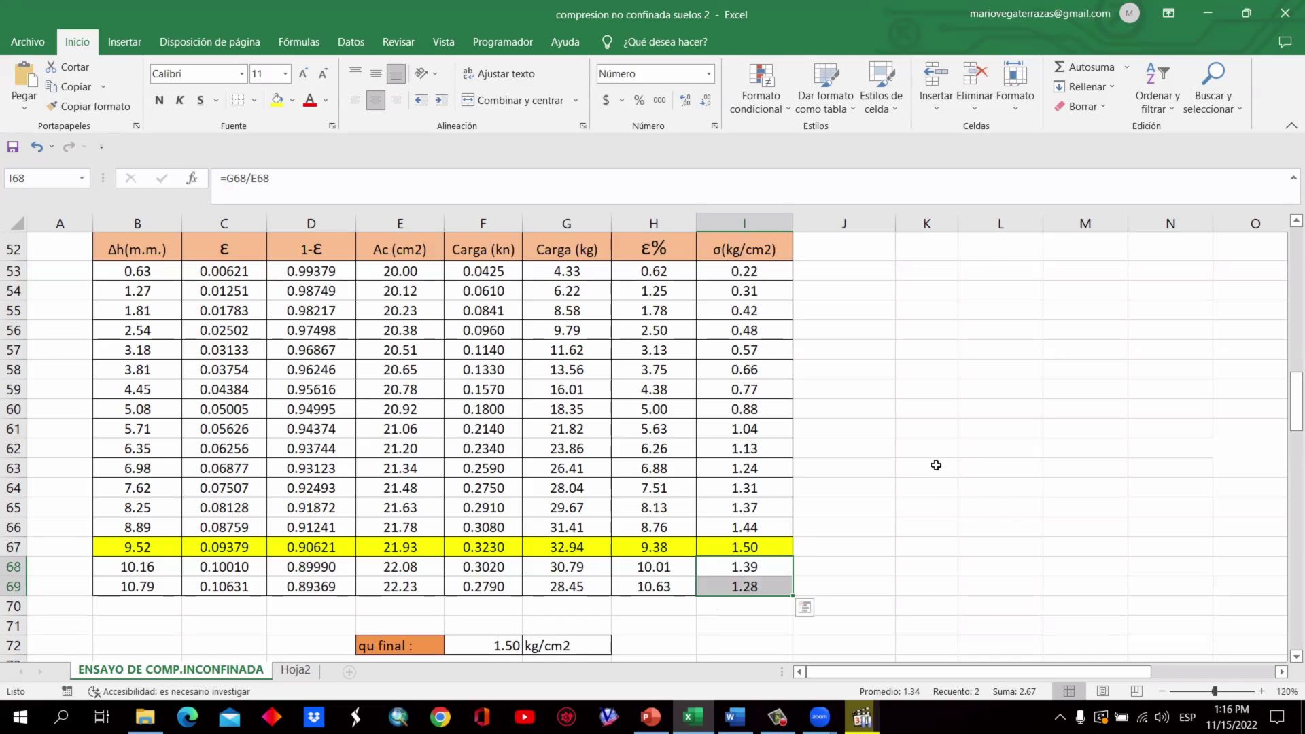
Step: Inspect the qu final formula in F72 below the calculations table
{"action": "scroll", "coordinate": [936, 465], "scroll_direction": "down", "scroll_amount": 3}
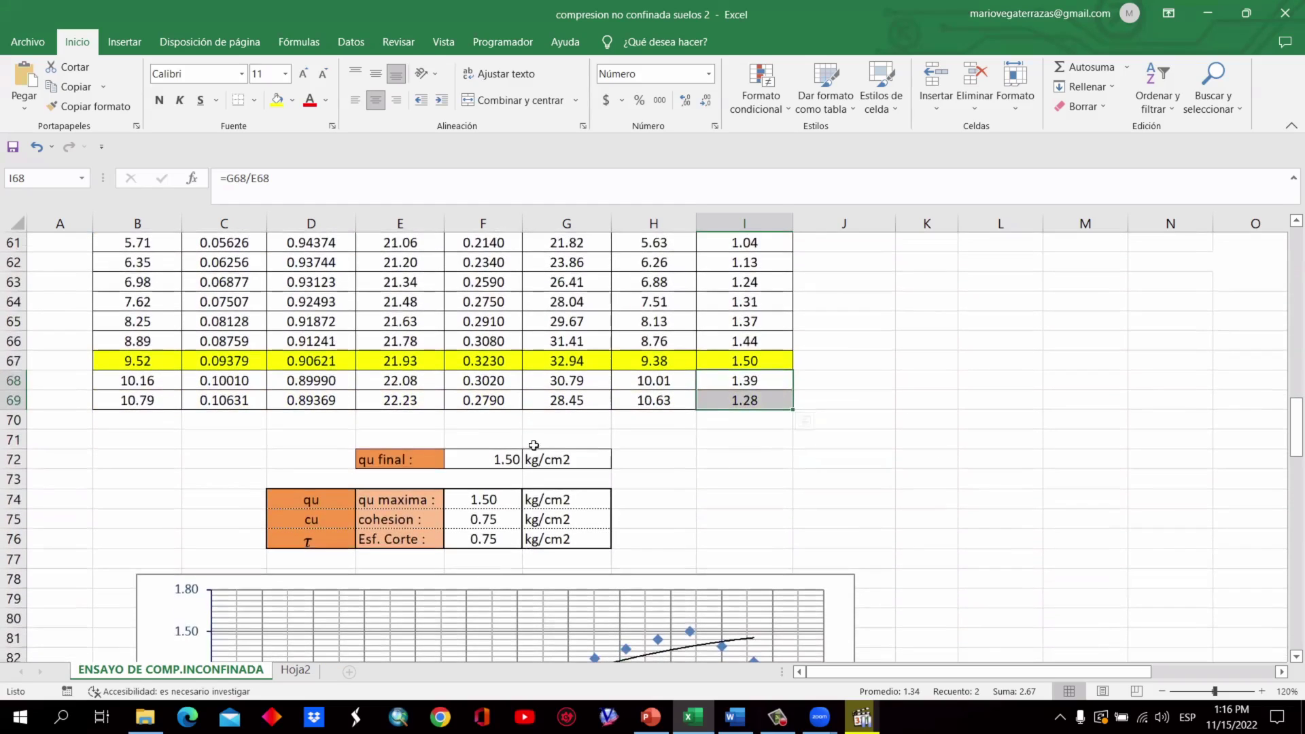
{"action": "left_click", "coordinate": [487, 462]}
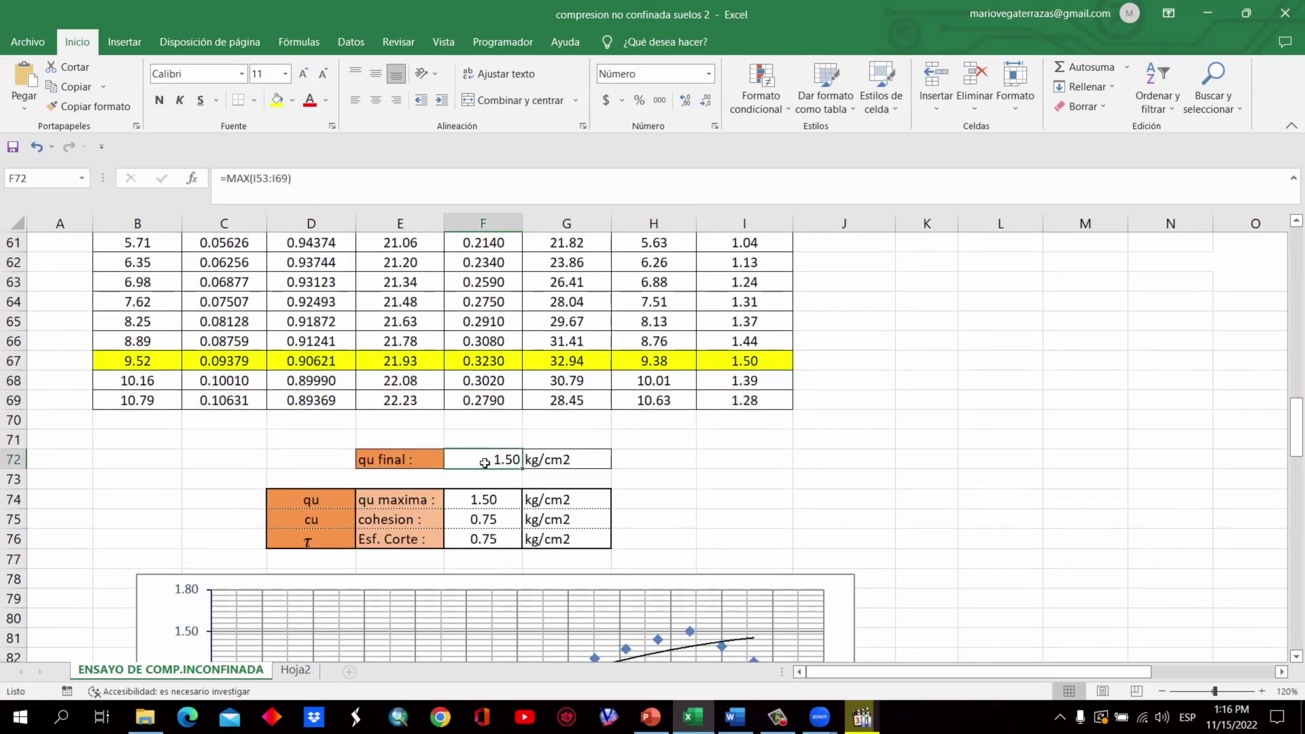
Step: Highlight the qu final row and the cohesion and Esf. Corte labels, and inspect the formula behind their values in F75:F76
{"action": "left_click_drag", "start_coordinate": [386, 459], "coordinate": [489, 459]}
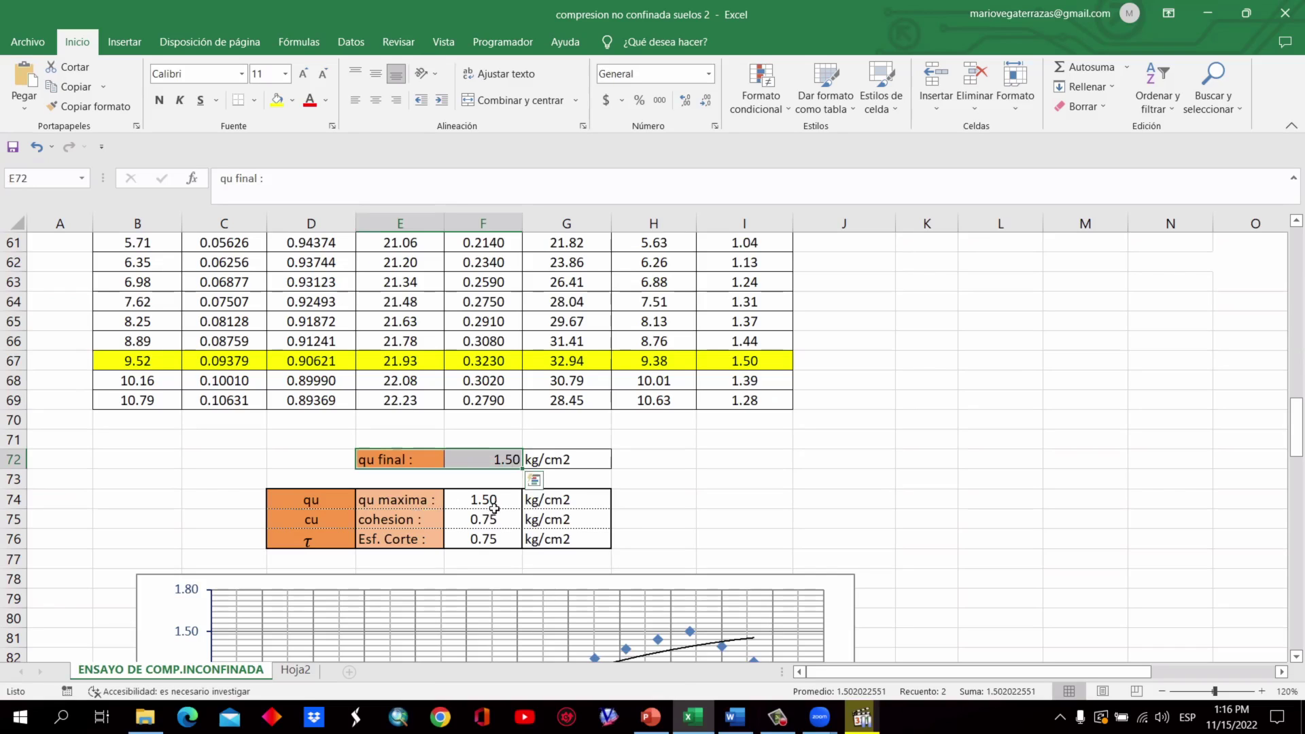
{"action": "left_click", "coordinate": [414, 501]}
{"action": "left_click_drag", "start_coordinate": [414, 500], "coordinate": [422, 533]}
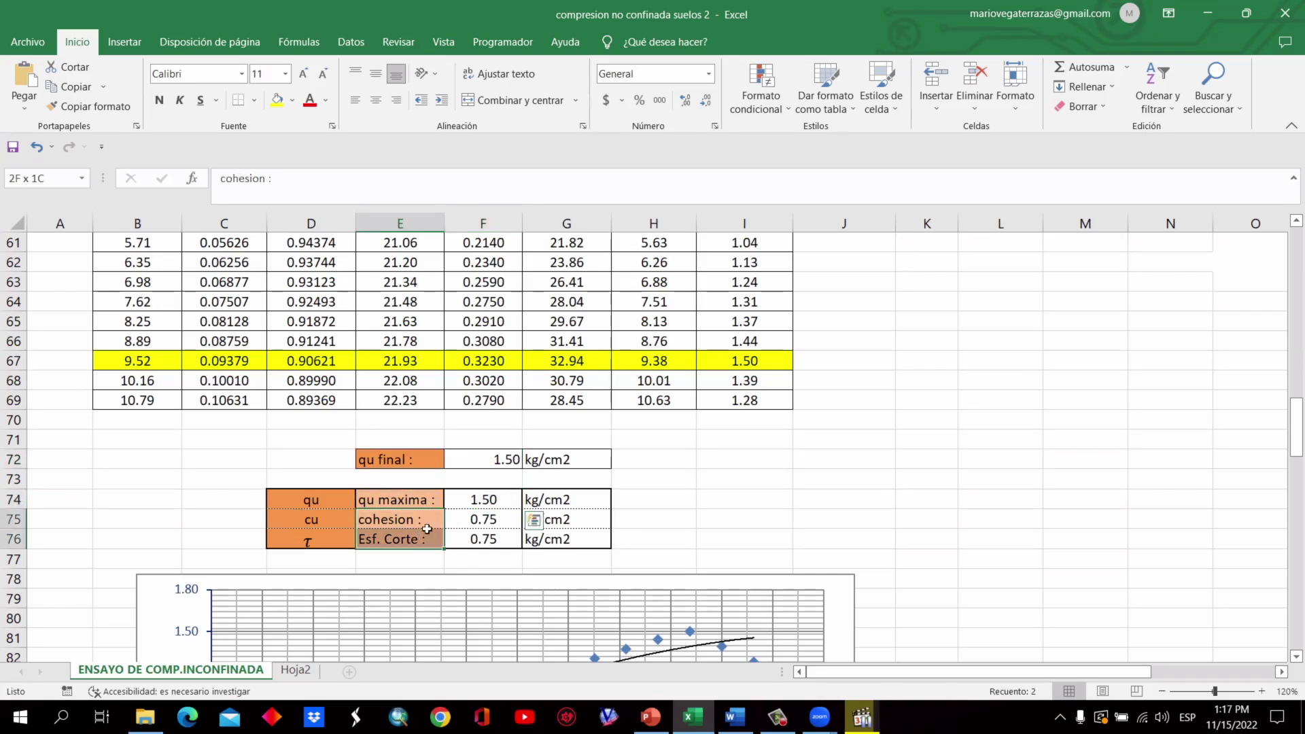
{"action": "left_click", "coordinate": [843, 538]}
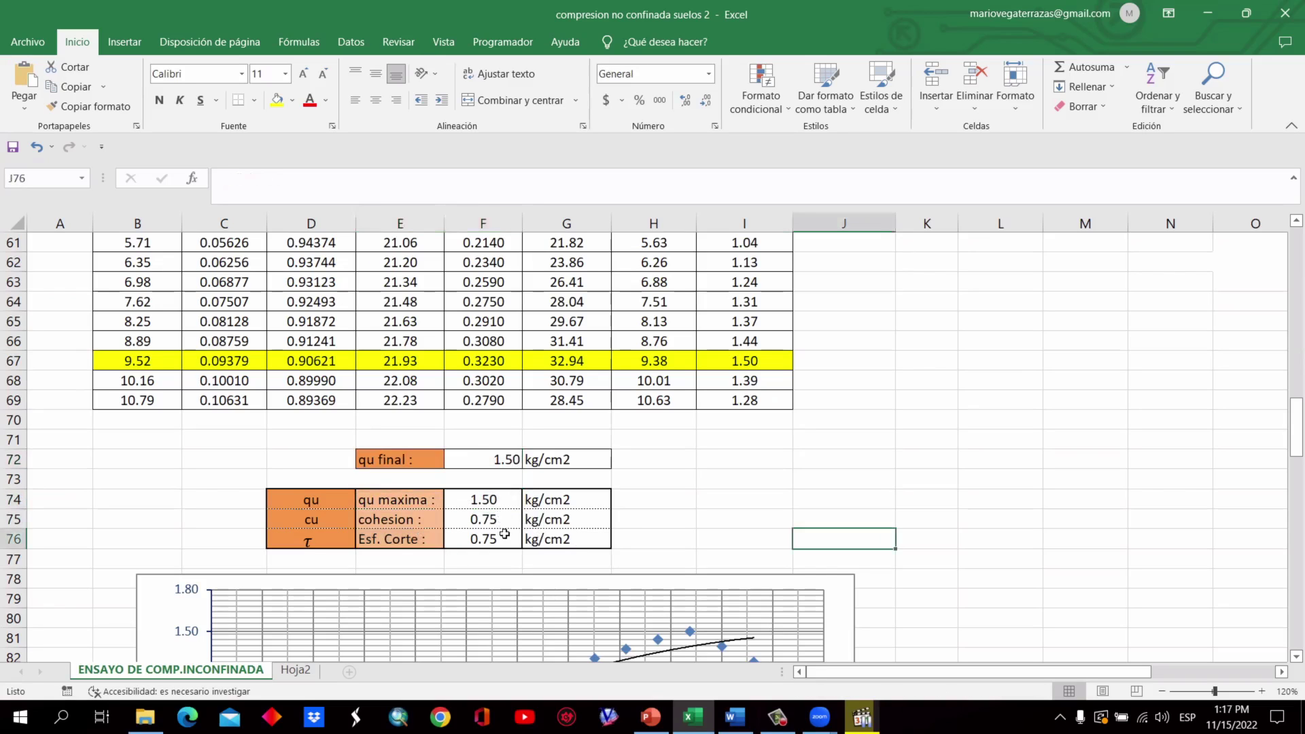
{"action": "left_click_drag", "start_coordinate": [504, 524], "coordinate": [503, 536]}
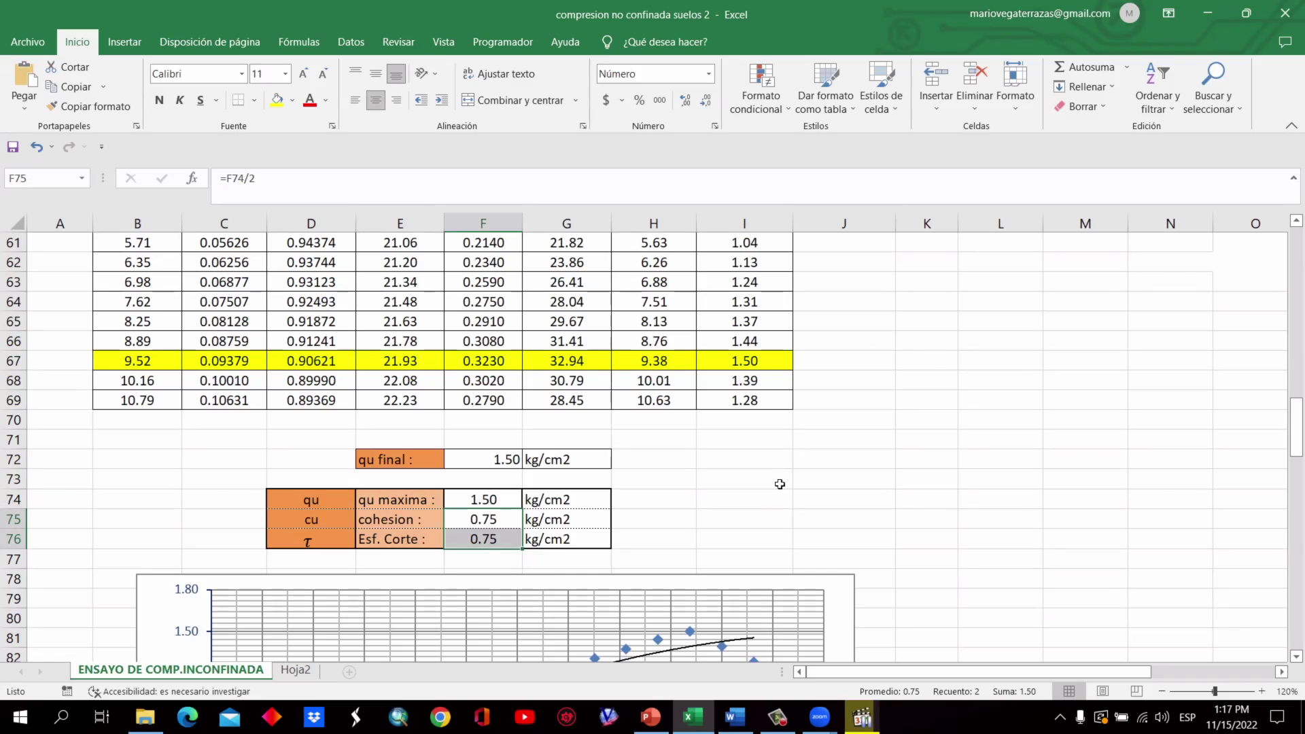
Step: Examine the esfuerzo vs deformacion chart and the Circulo de Mhor diagram below the summary results
{"action": "scroll", "coordinate": [780, 484], "scroll_direction": "down", "scroll_amount": 4}
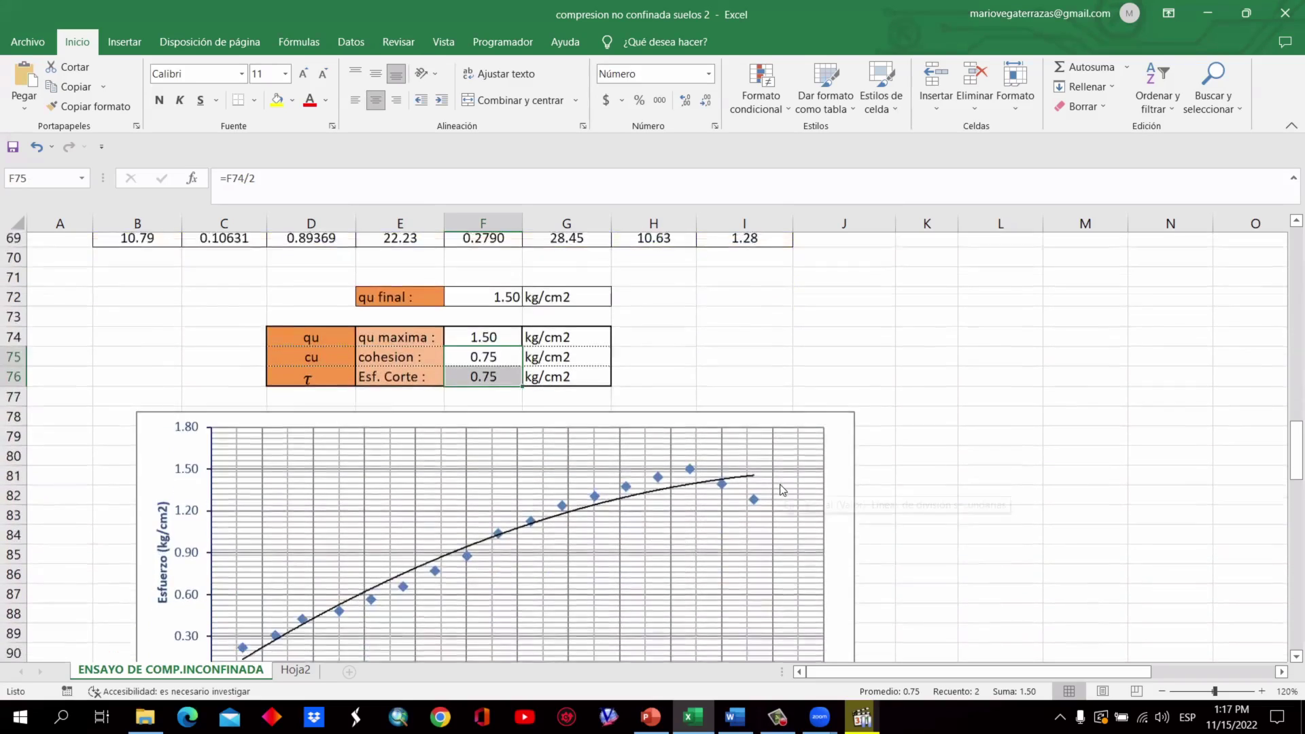
{"action": "scroll", "coordinate": [780, 484], "scroll_direction": "down", "scroll_amount": 1}
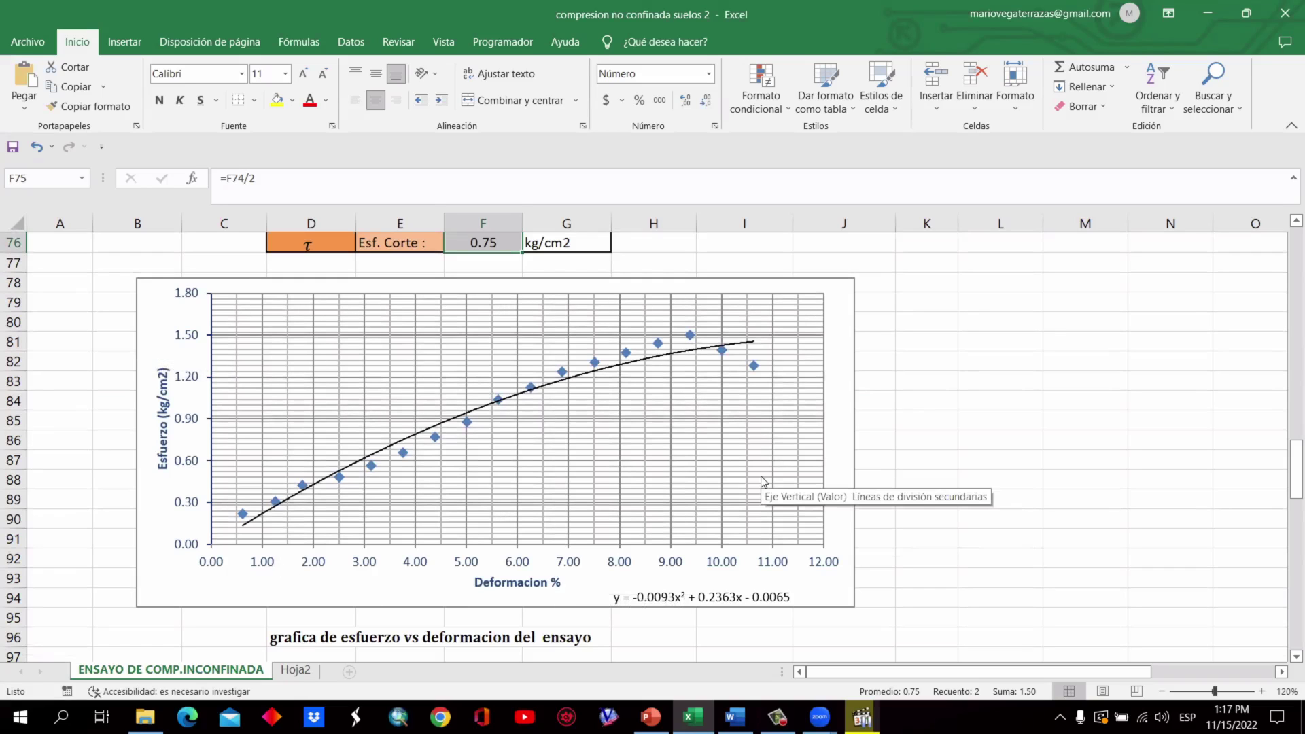
{"action": "scroll", "coordinate": [761, 476], "scroll_direction": "down", "scroll_amount": 6}
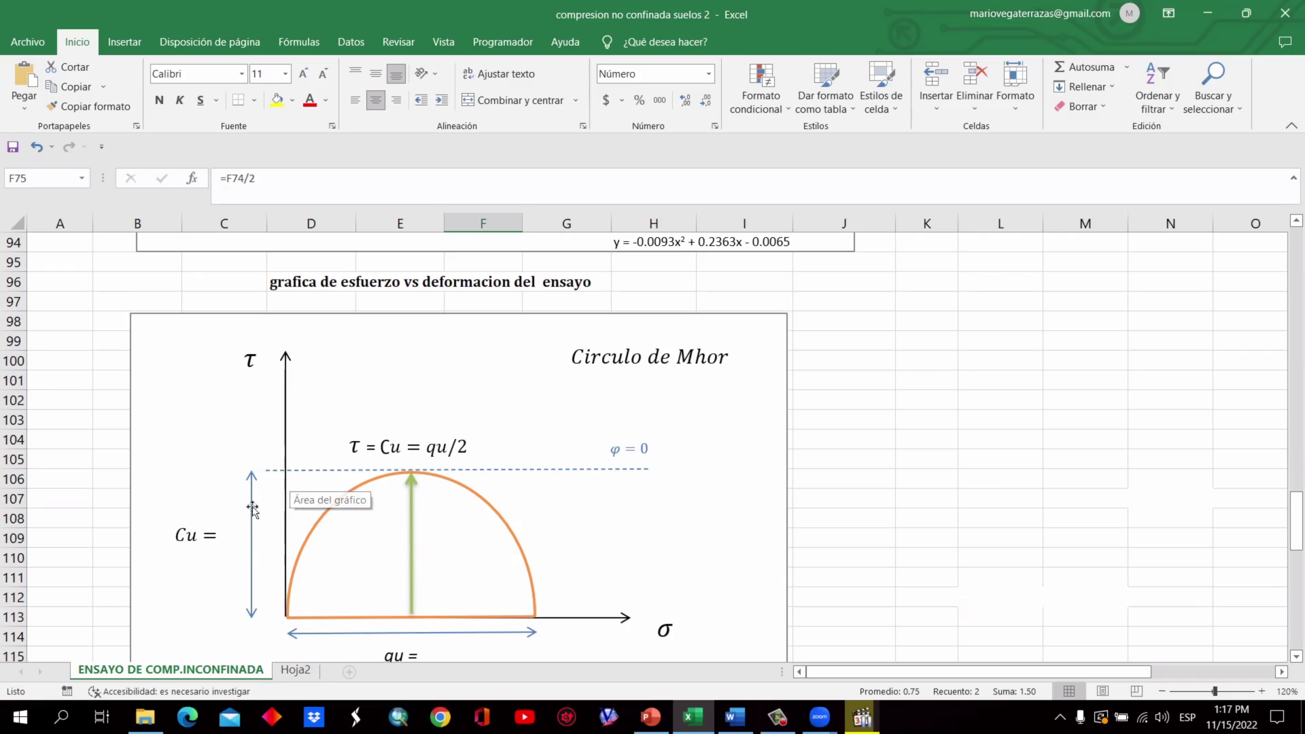
{"action": "scroll", "coordinate": [462, 530], "scroll_direction": "down", "scroll_amount": 1}
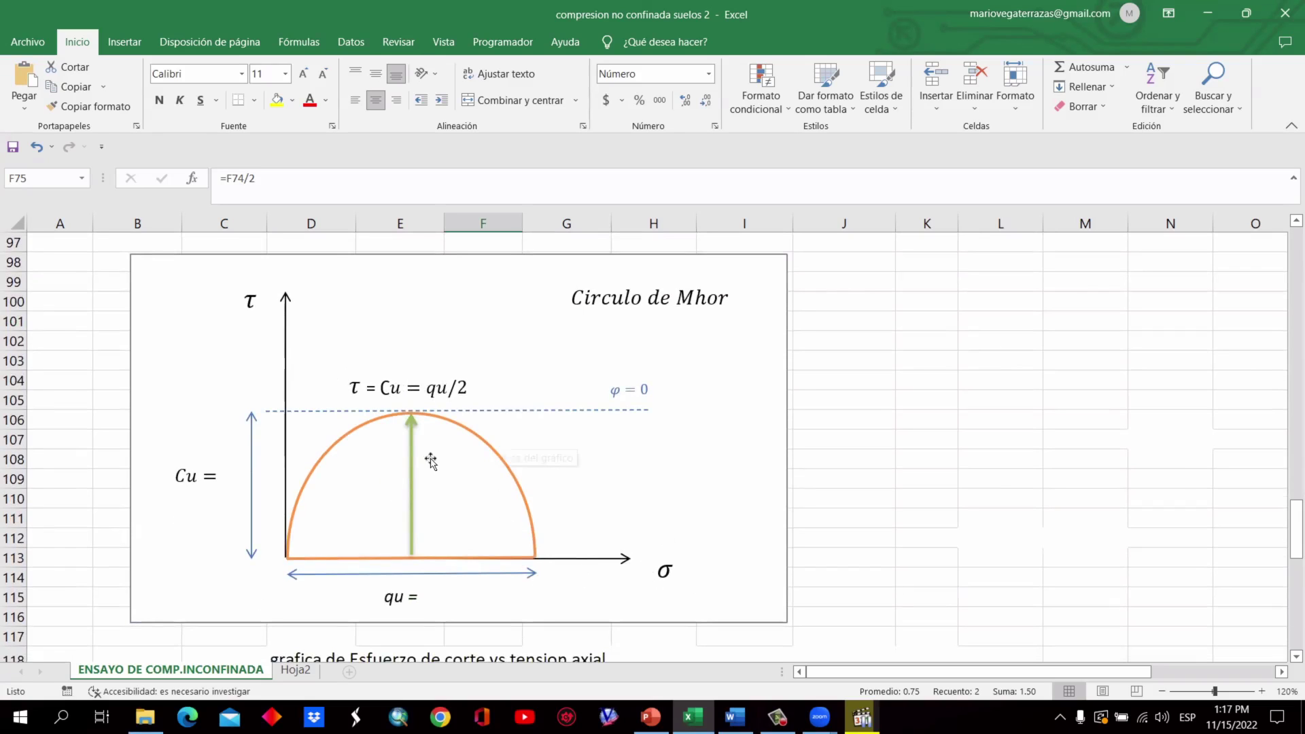
Step: Go through the cells E122 to E126 of the RESULTADOS FINALES table, from maximum stress to densidad hum
{"action": "scroll", "coordinate": [506, 509], "scroll_direction": "down", "scroll_amount": 3}
{"action": "scroll", "coordinate": [506, 510], "scroll_direction": "down", "scroll_amount": 1}
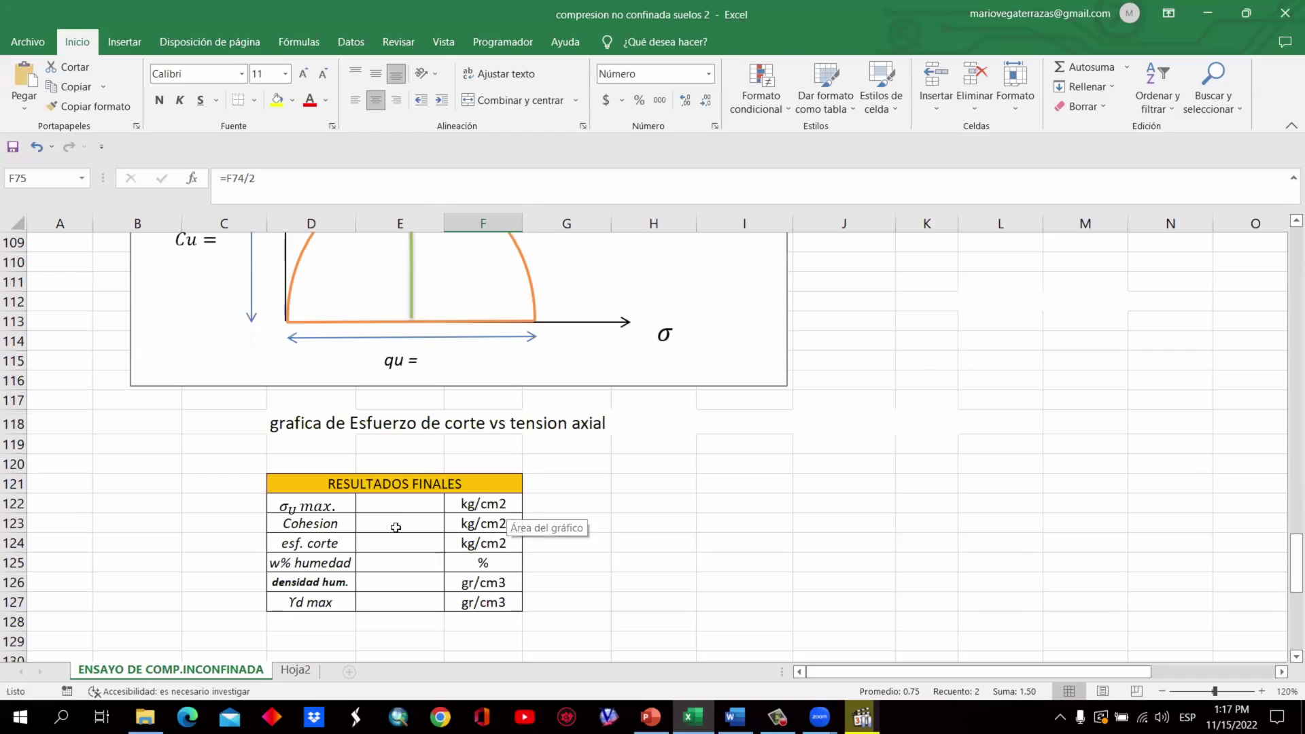
{"action": "left_click", "coordinate": [393, 506]}
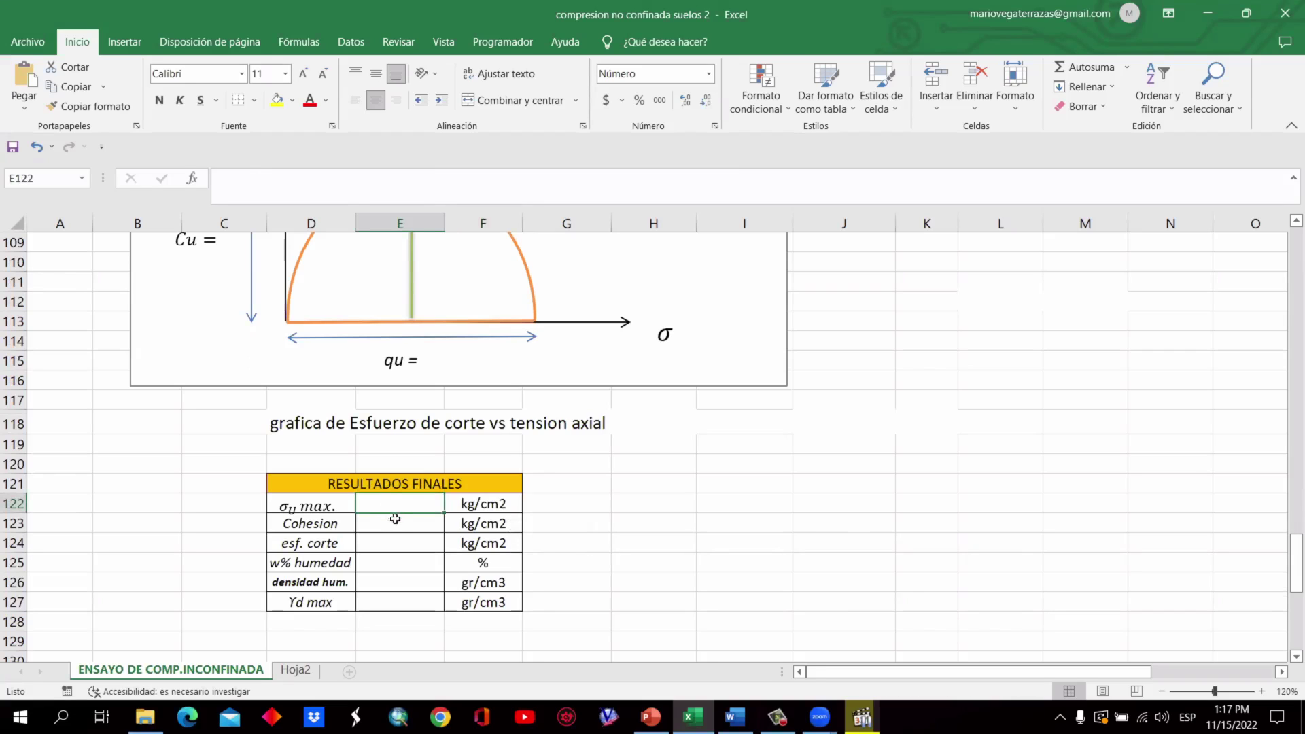
{"action": "left_click", "coordinate": [397, 521]}
{"action": "left_click", "coordinate": [400, 540]}
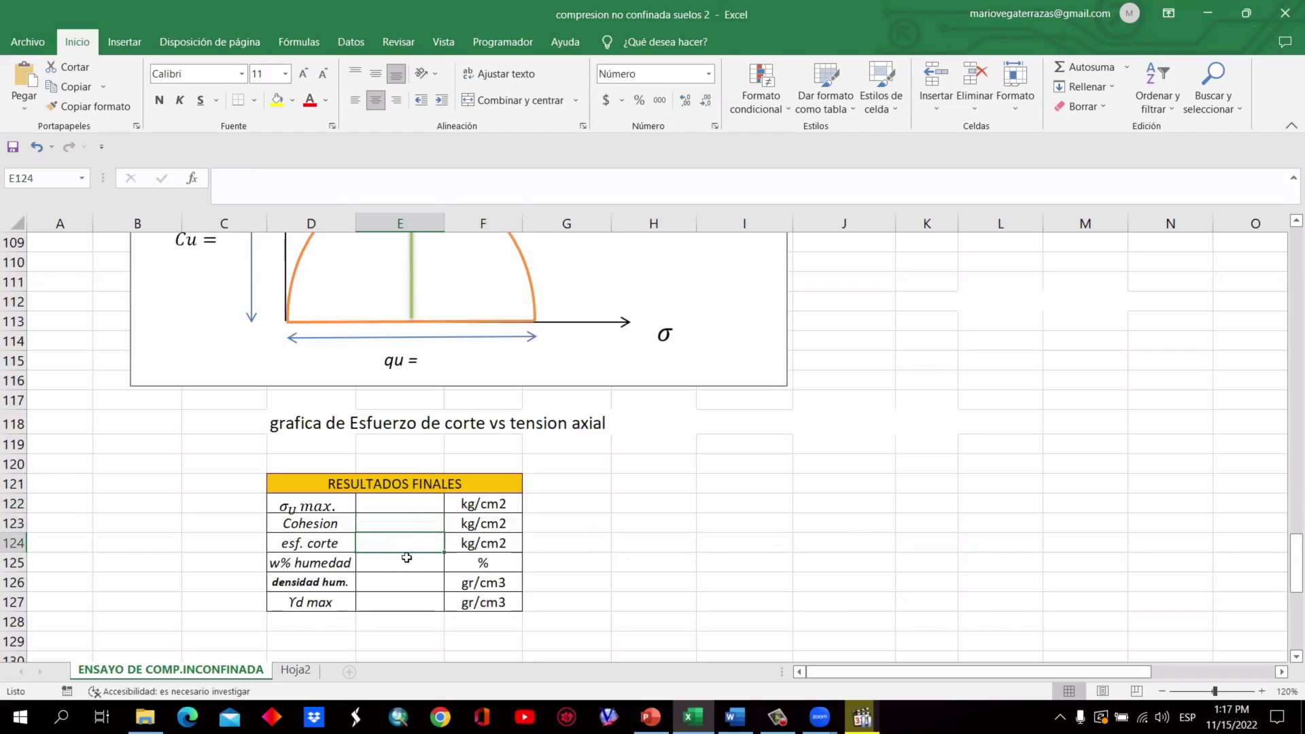
{"action": "left_click", "coordinate": [407, 559]}
{"action": "left_click", "coordinate": [413, 581]}
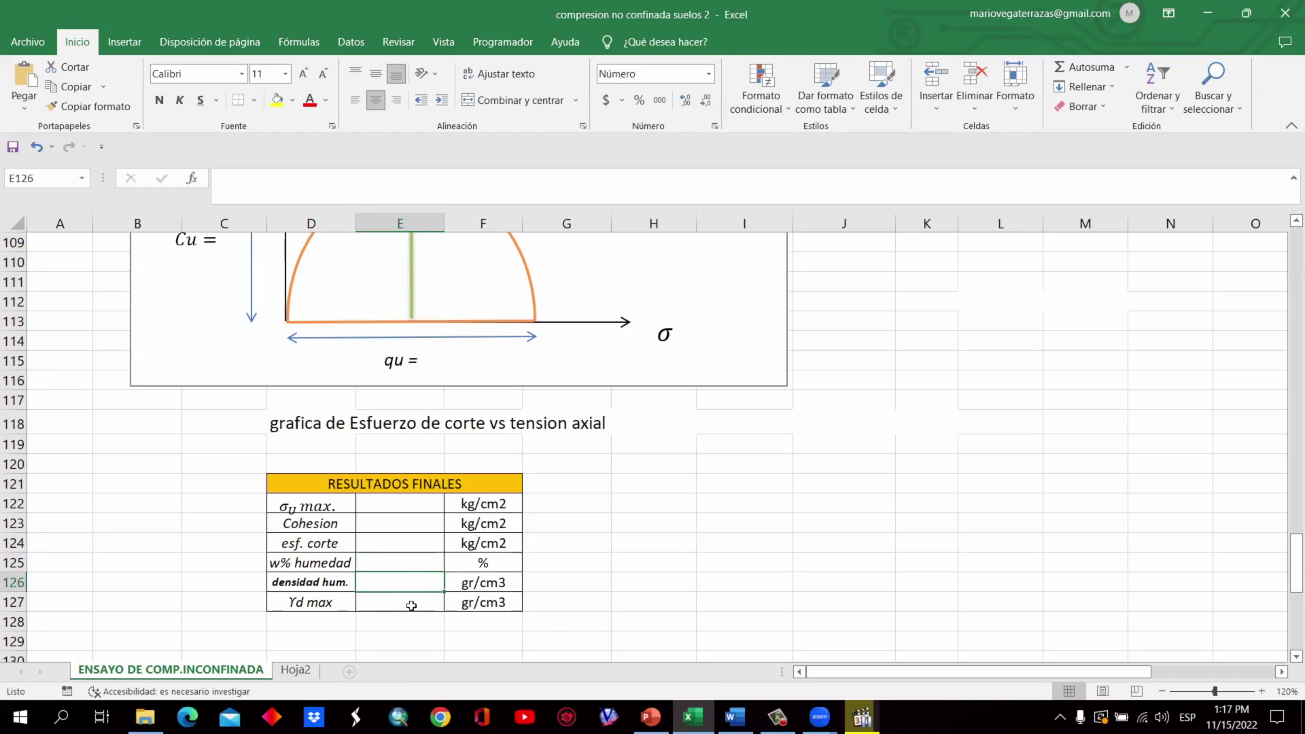
Step: Replace "max" with "seco" in the label of the last RESULTADOS FINALES row, cell D127
{"action": "double_click", "coordinate": [347, 608]}
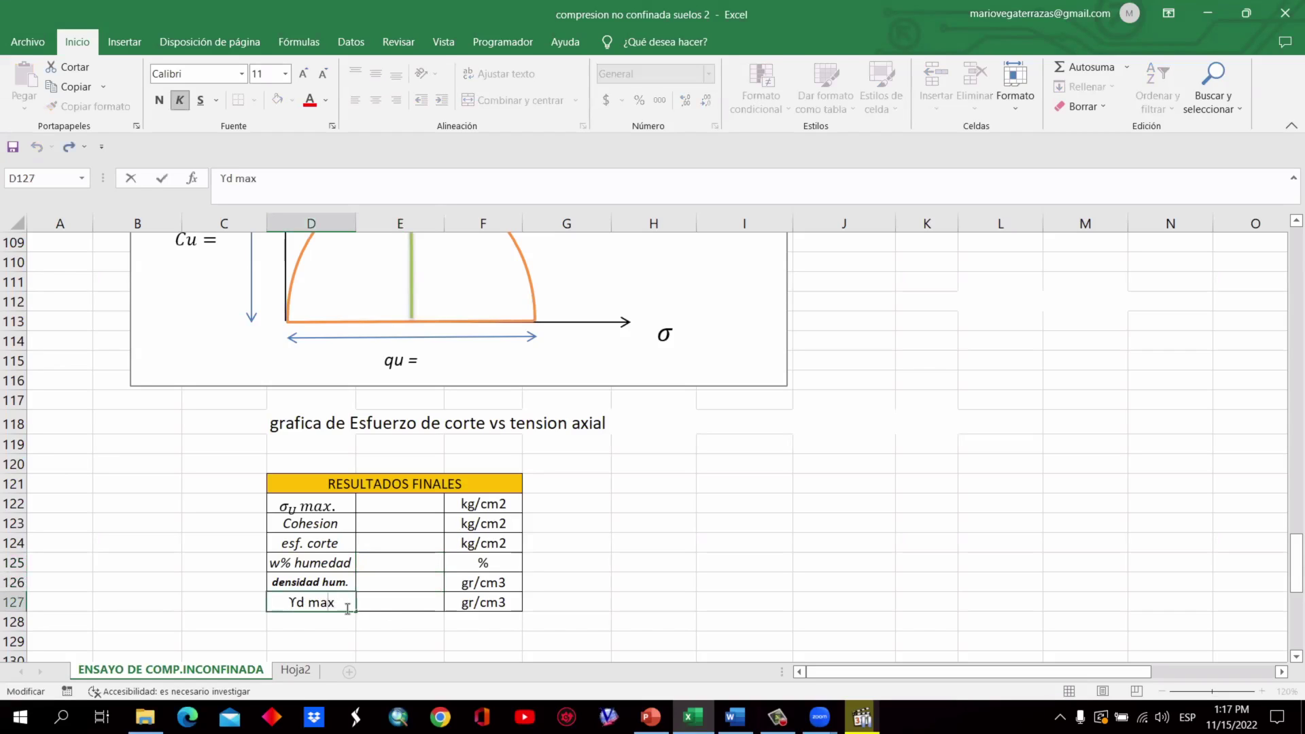
{"action": "key", "text": "BackSpace"}
{"action": "key", "text": "BackSpace"}
{"action": "key", "text": "BackSpace"}
{"action": "key", "text": "BackSpace"}
{"action": "type", "text": "sec"}
{"action": "key", "text": "BackSpace"}
{"action": "key", "text": "BackSpace"}
{"action": "key", "text": "BackSpace"}
{"action": "type", "text": "seco"}
{"action": "left_click", "coordinate": [636, 544]}
Step: Return to the esfuerzo vs deformacion chart and review its curve and trendline equation
{"action": "scroll", "coordinate": [462, 594], "scroll_direction": "up", "scroll_amount": 6}
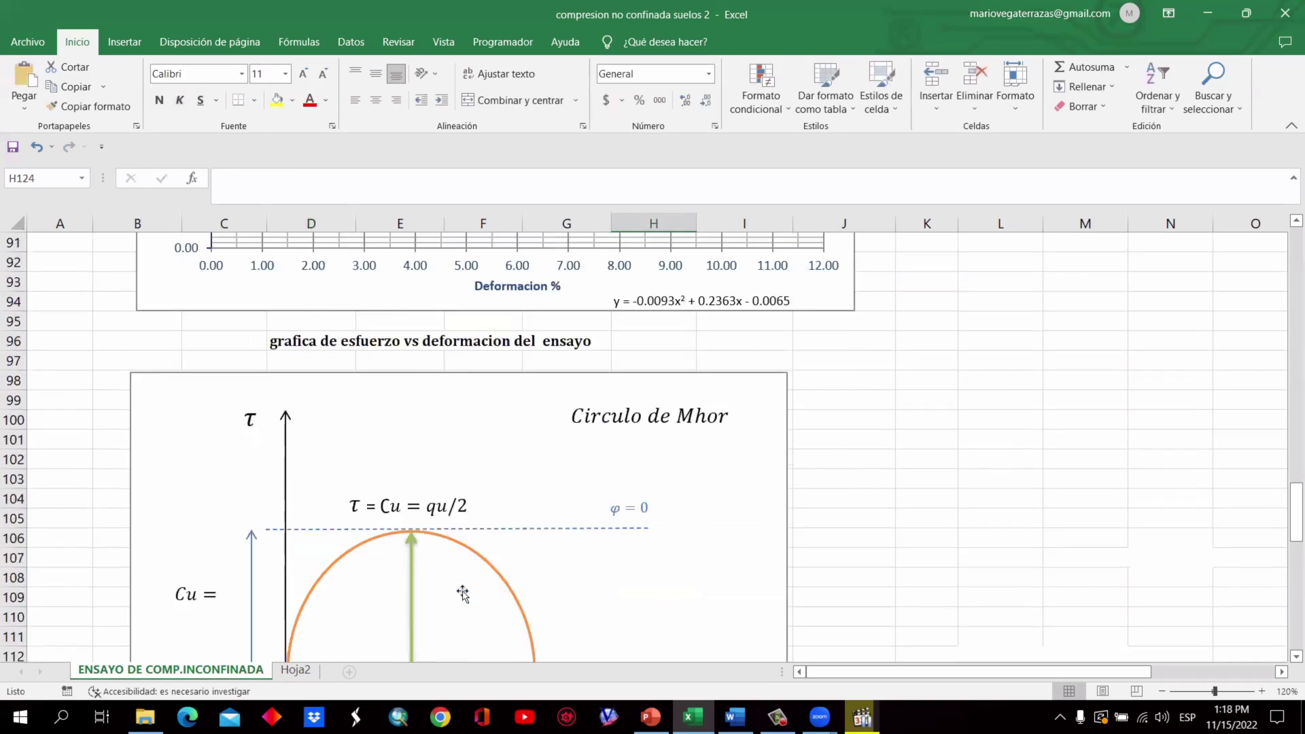
{"action": "scroll", "coordinate": [462, 593], "scroll_direction": "up", "scroll_amount": 6}
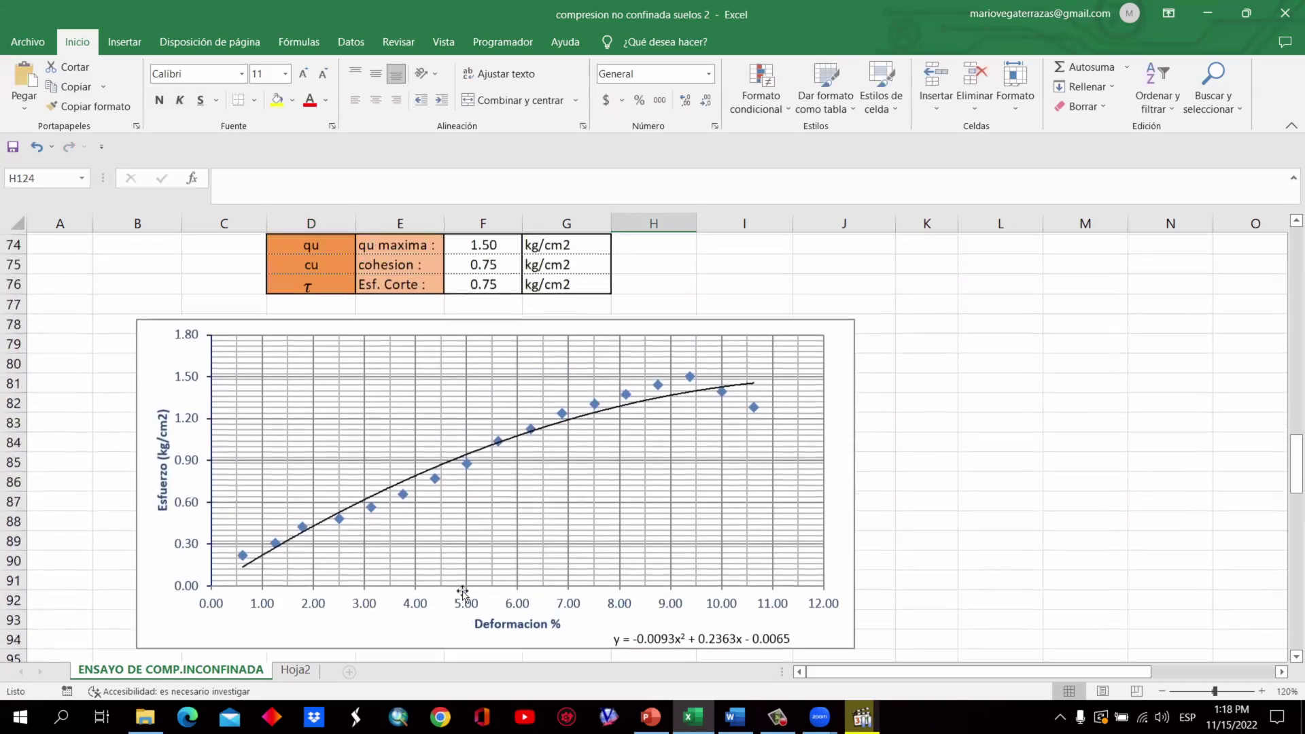
{"action": "scroll", "coordinate": [268, 522], "scroll_direction": "down", "scroll_amount": 1}
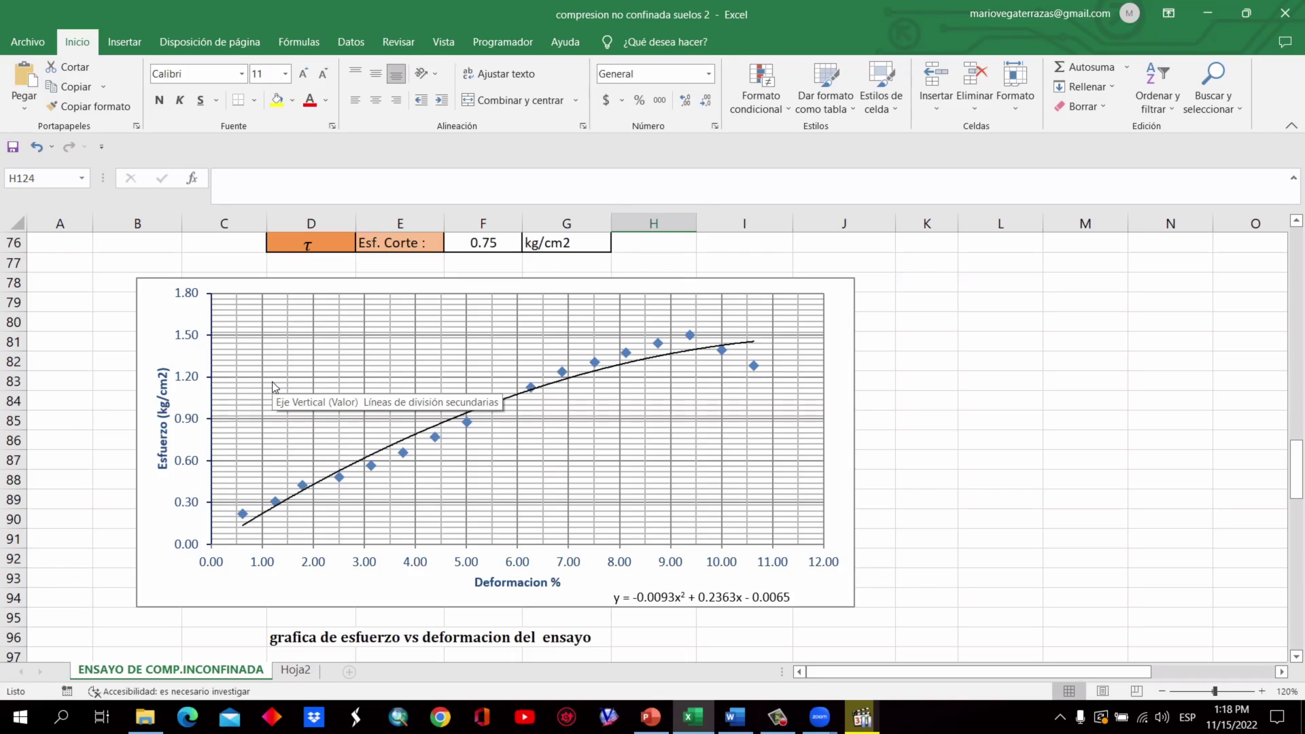
{"action": "left_click", "coordinate": [778, 726]}
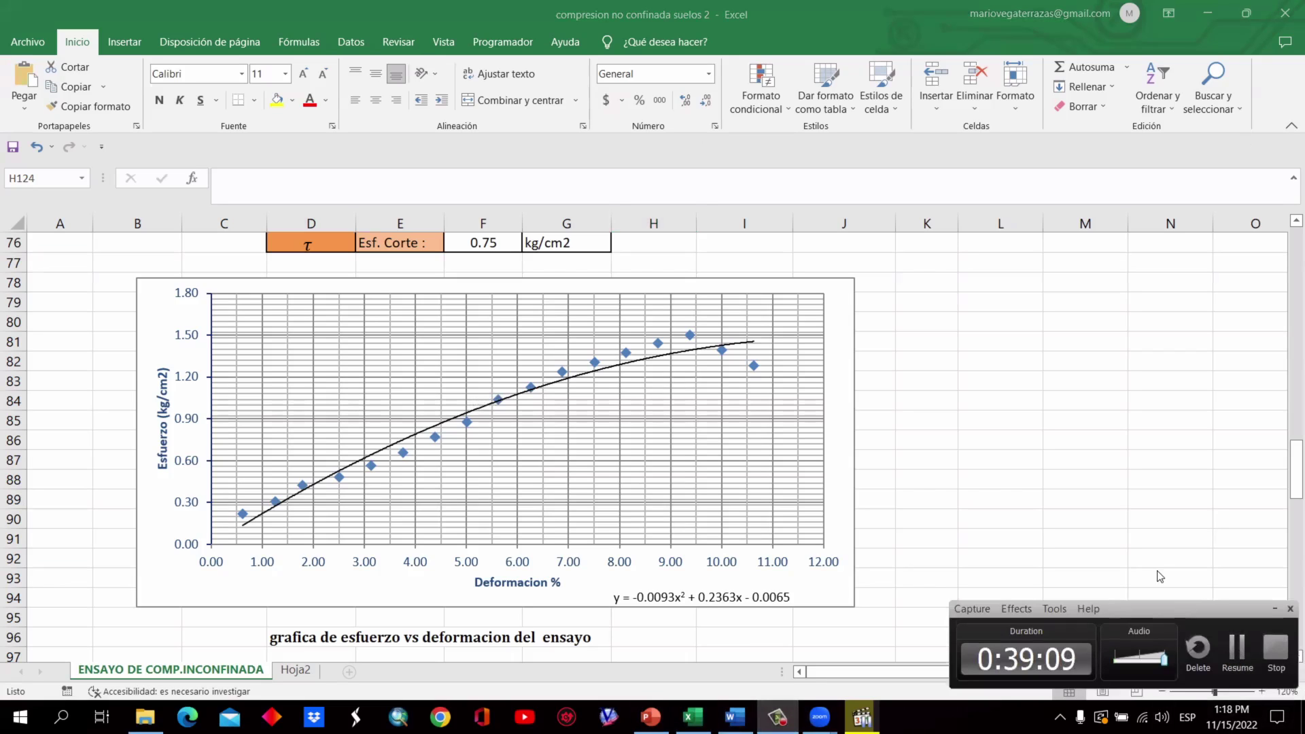
{"action": "left_click", "coordinate": [1236, 648]}
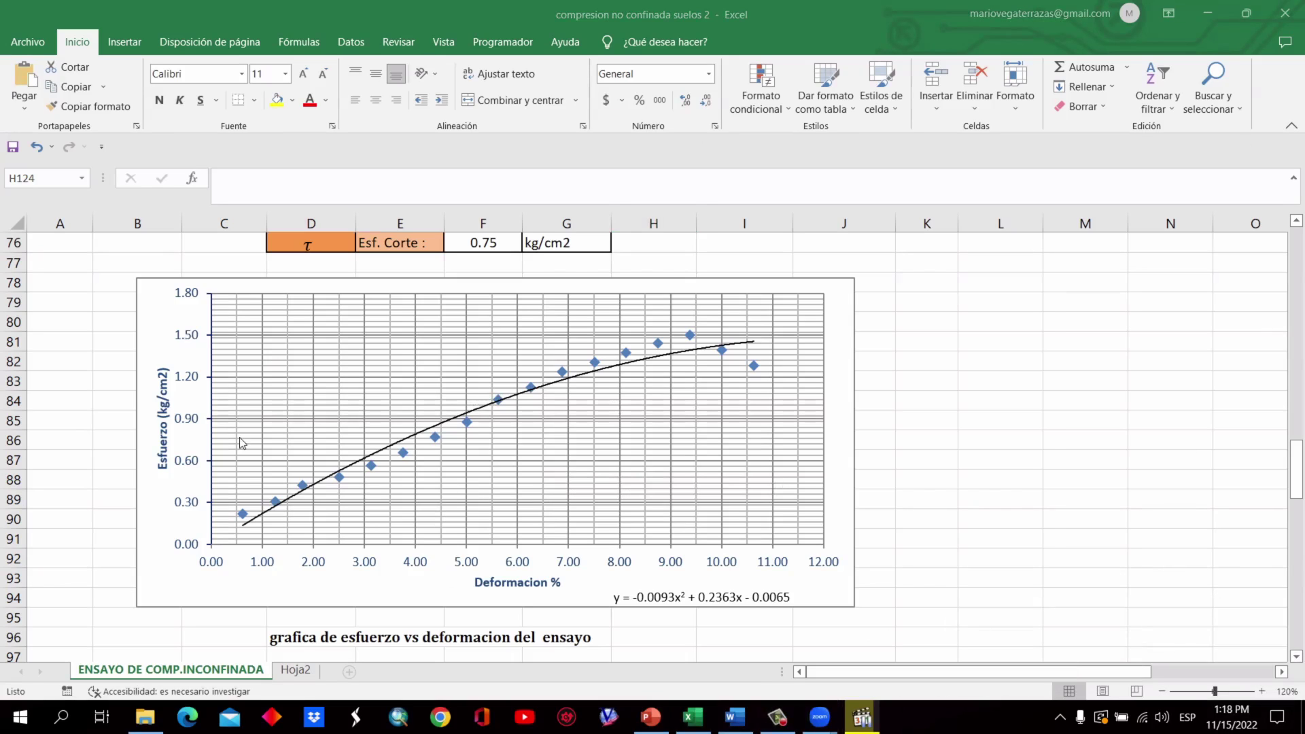
{"action": "scroll", "coordinate": [240, 442], "scroll_direction": "up", "scroll_amount": 1}
{"action": "scroll", "coordinate": [239, 442], "scroll_direction": "down", "scroll_amount": 1}
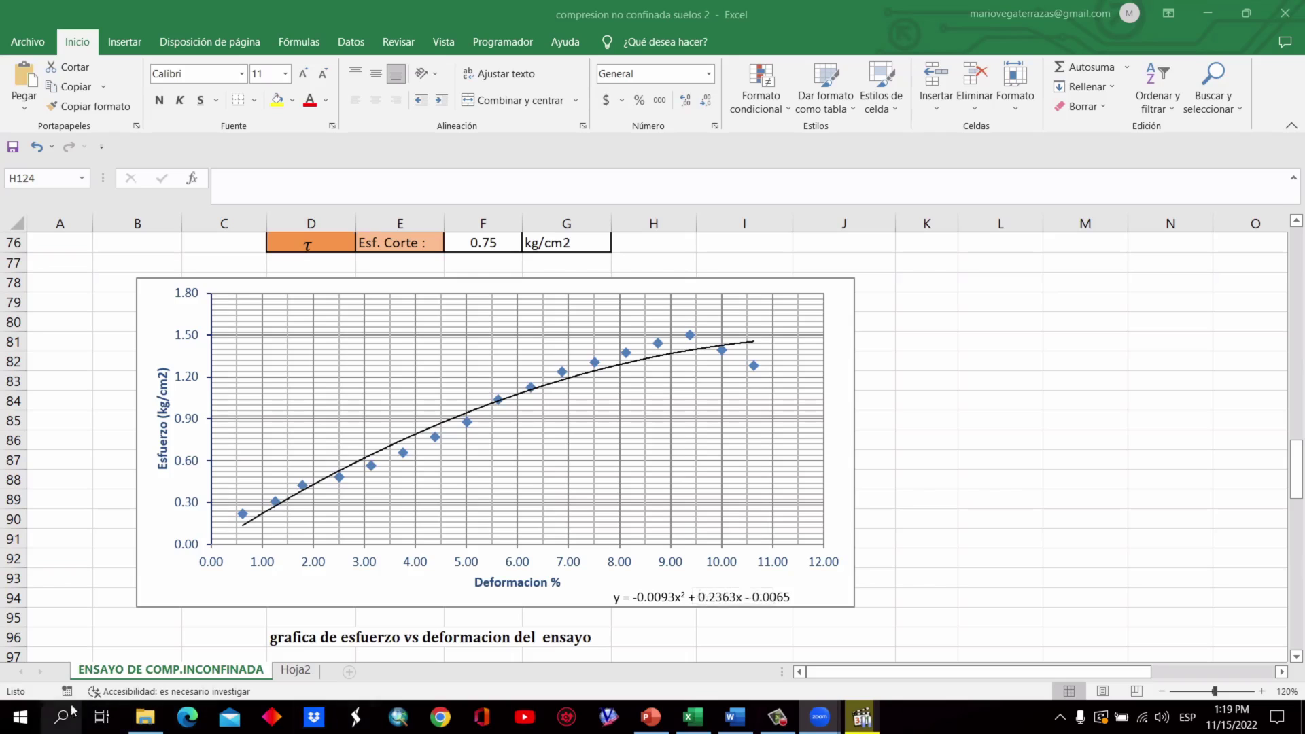
Step: Review the sheet from the chart back up to the DATOS Y FORMULAS section at its start
{"action": "scroll", "coordinate": [4, 365], "scroll_direction": "up", "scroll_amount": 3}
{"action": "scroll", "coordinate": [231, 523], "scroll_direction": "up", "scroll_amount": 15}
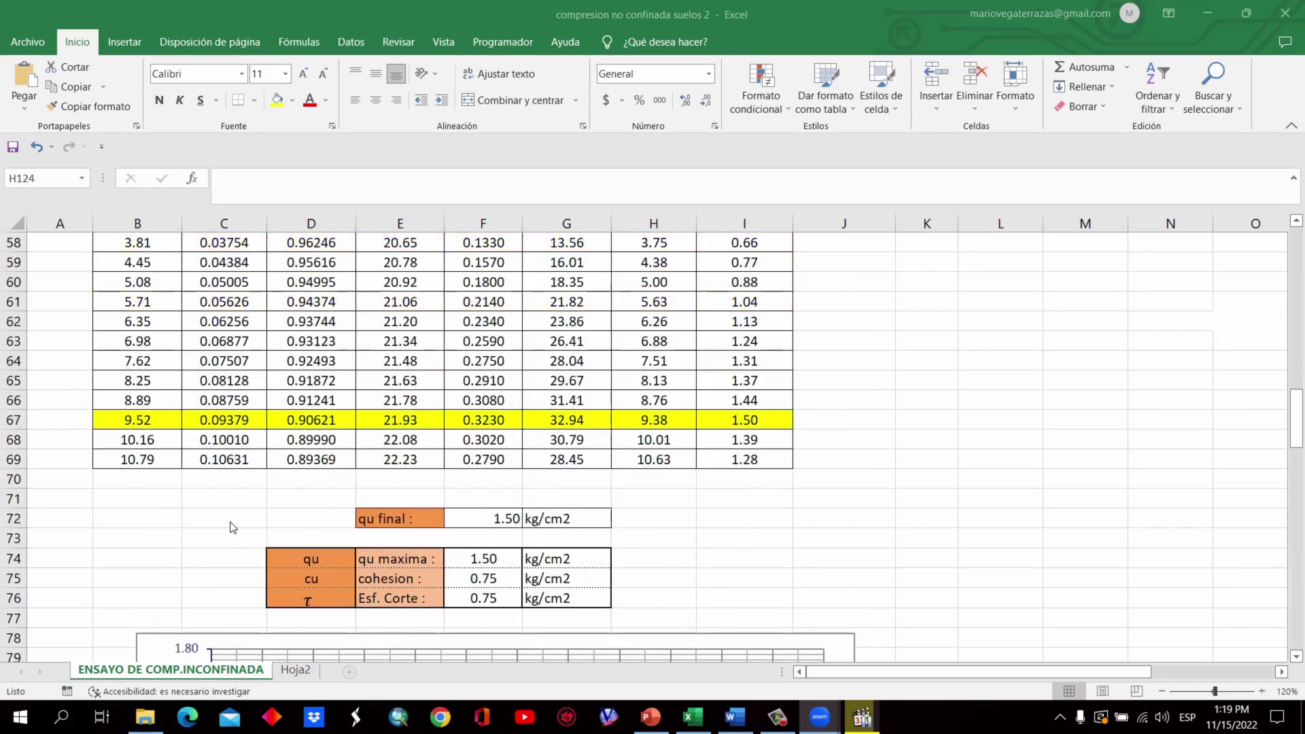
{"action": "scroll", "coordinate": [233, 528], "scroll_direction": "up", "scroll_amount": 7}
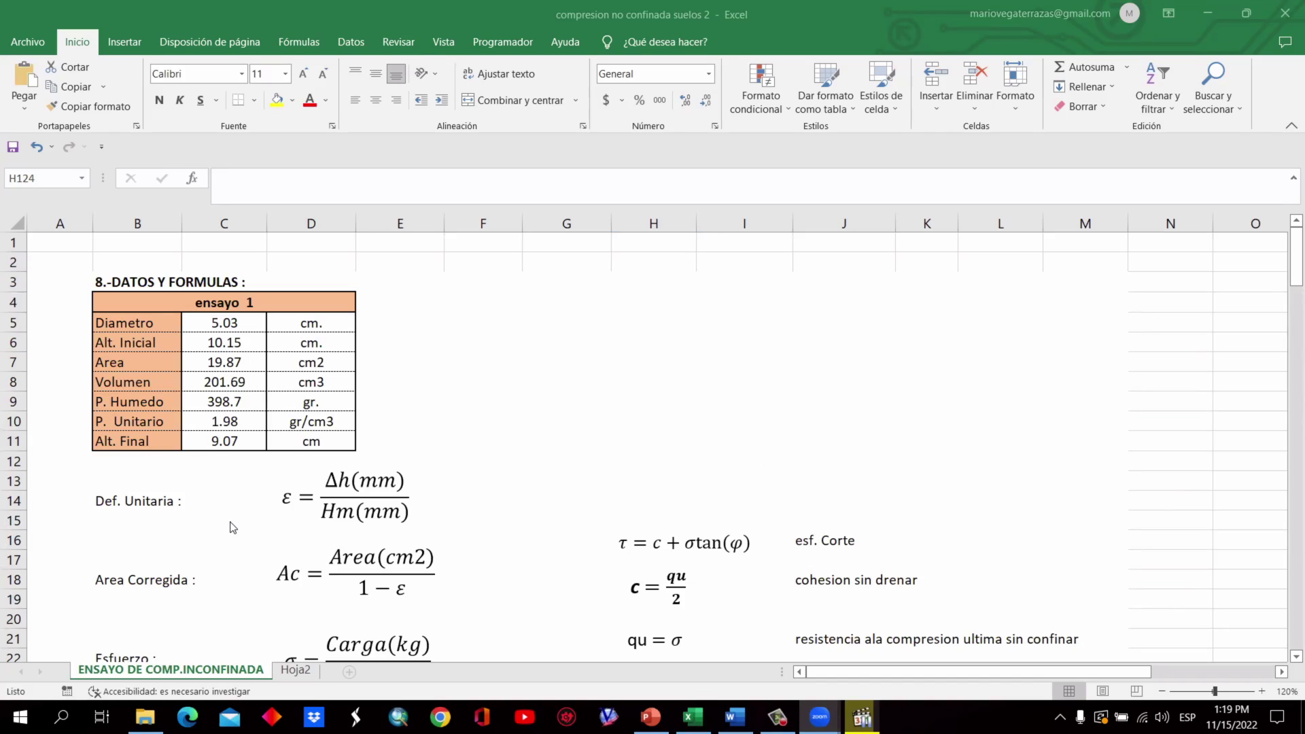
{"action": "left_click", "coordinate": [773, 724]}
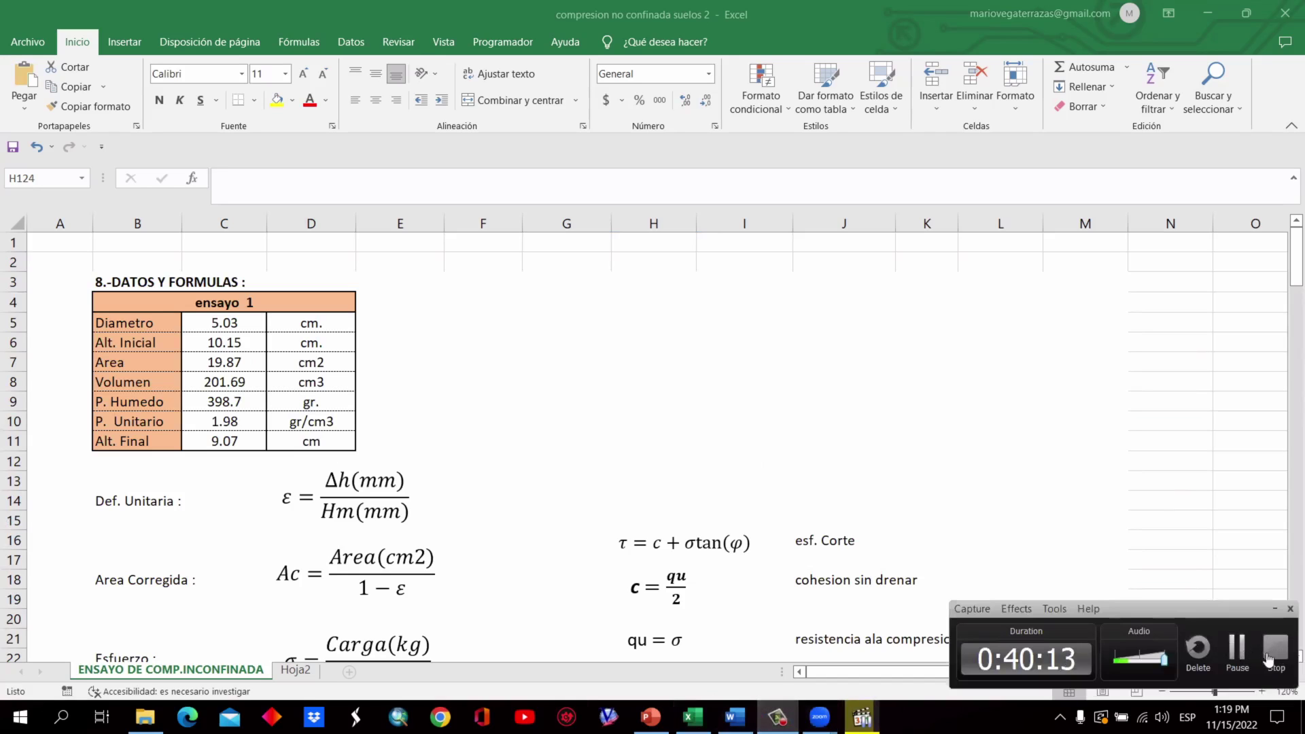
{"action": "left_click", "coordinate": [1276, 649]}
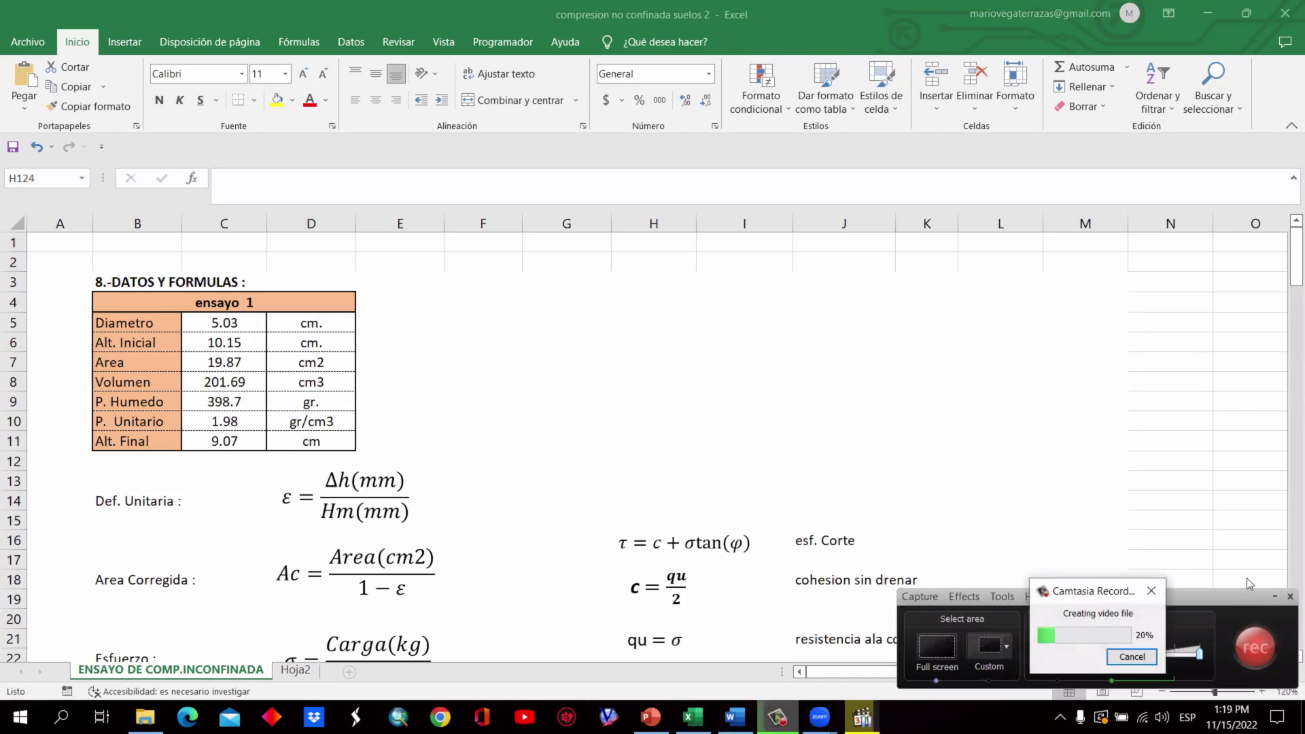